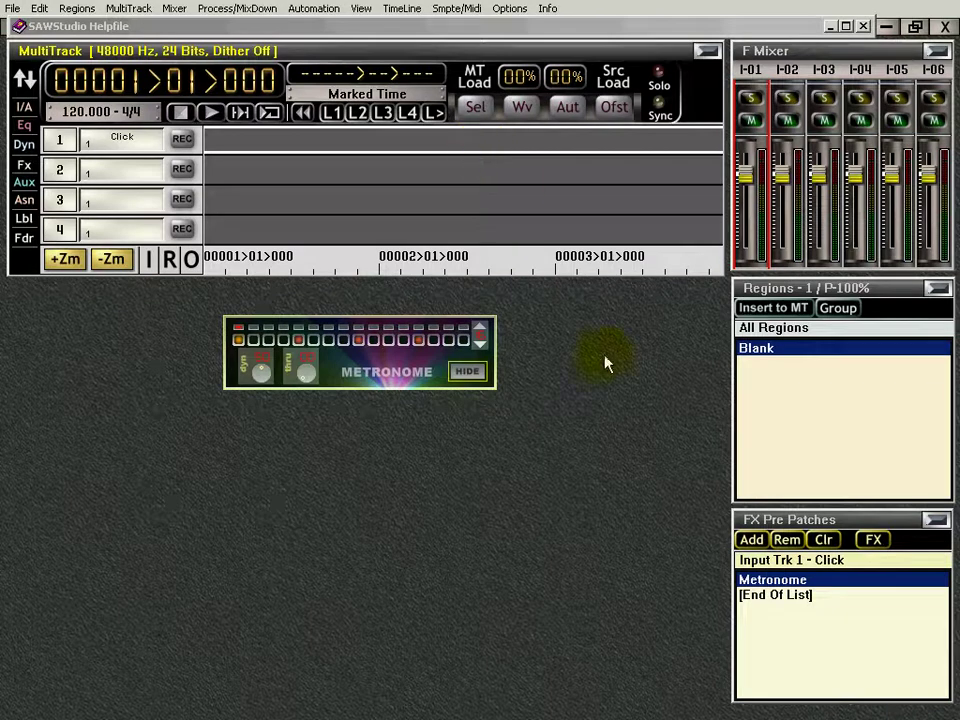
# Step: Hide the Metronome panel, leaving the Click track at tempo 120 in 4/4
pyautogui.click(437, 535)
pyautogui.click(468, 373)
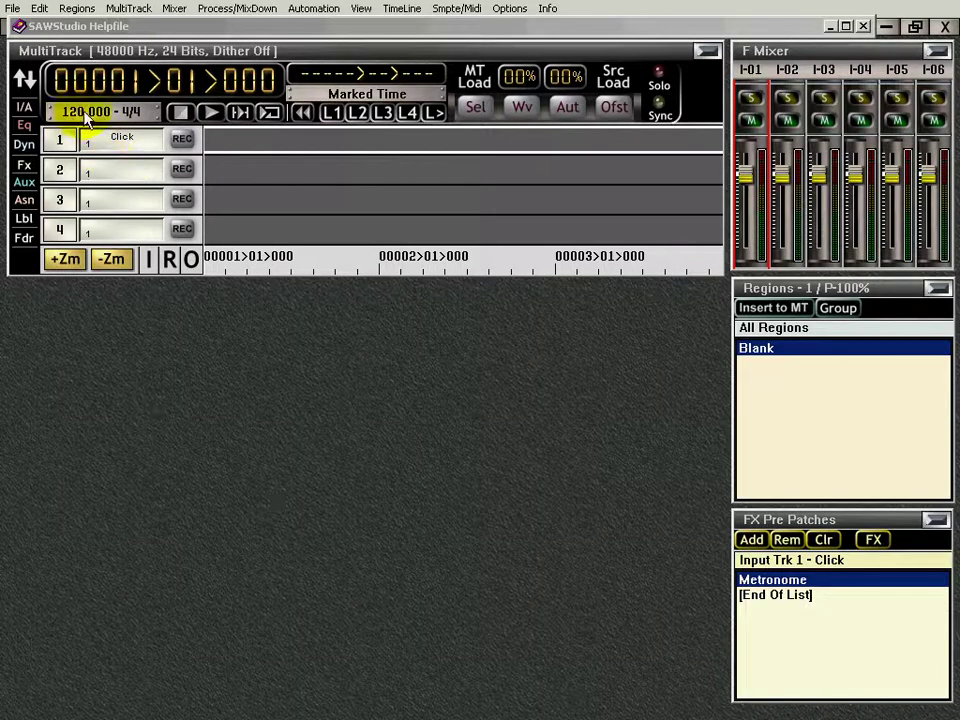
# Step: Set the session tempo to 100 through TimeLine > Tempo Settings > Set Tempo
pyautogui.click(405, 12)
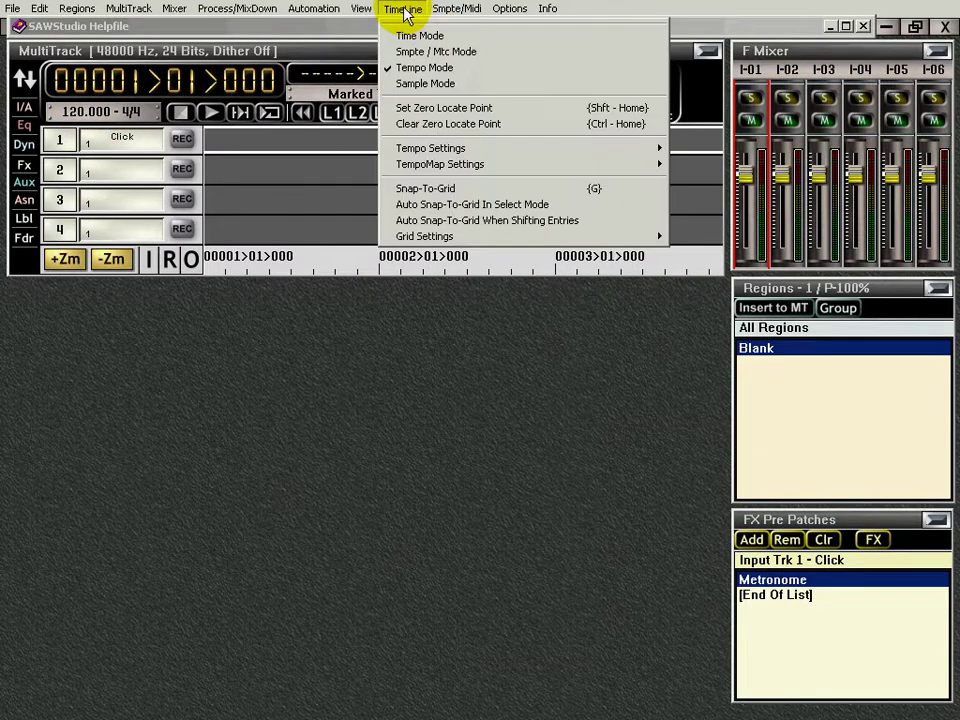
pyautogui.moveTo(560, 164)
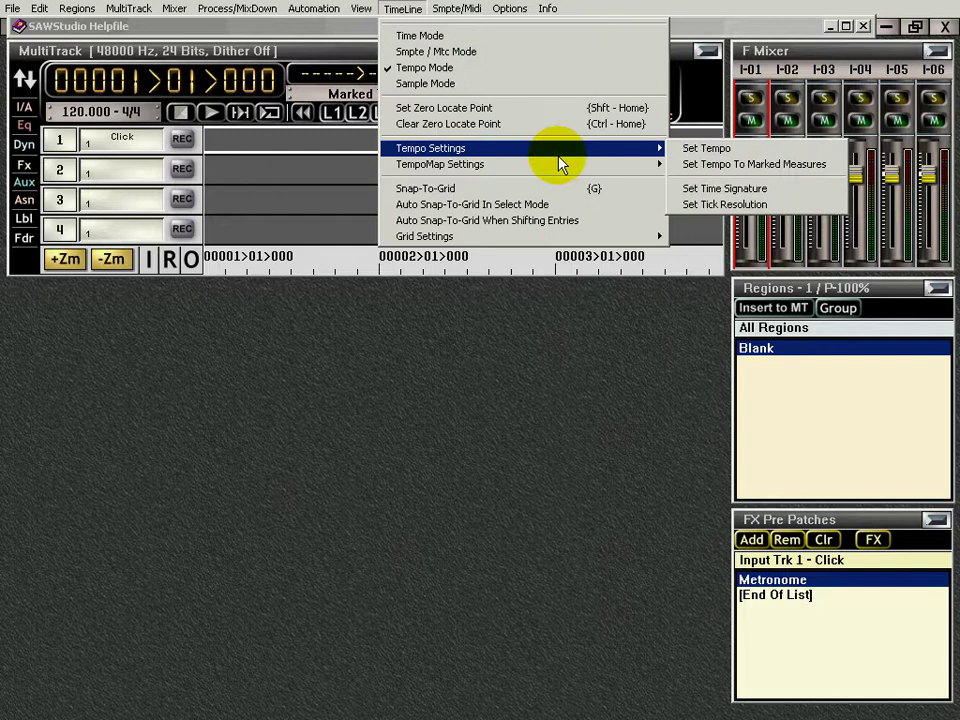
pyautogui.click(708, 150)
pyautogui.write('1')
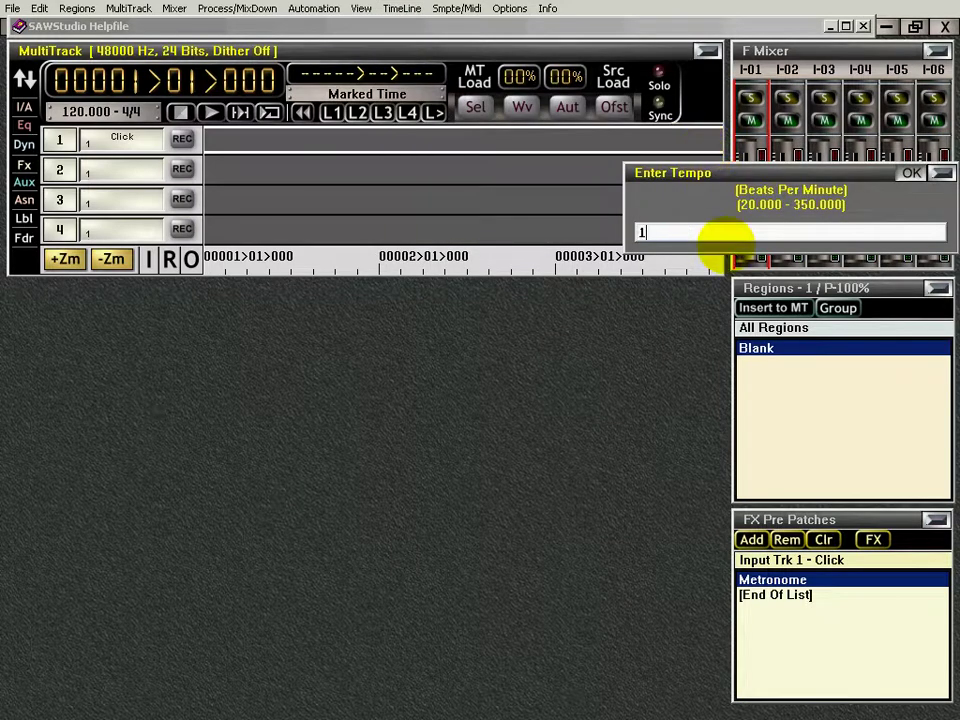
pyautogui.write('00')
pyautogui.press('Return')
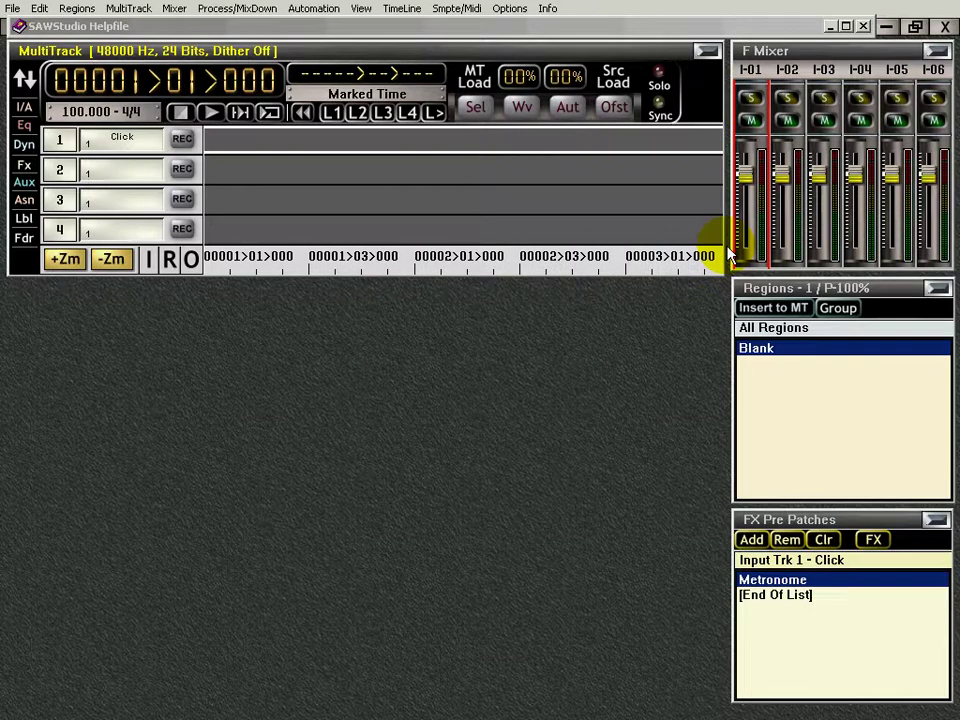
# Step: Reopen the TimeLine tempo settings menu to check the new tempo
pyautogui.click(403, 9)
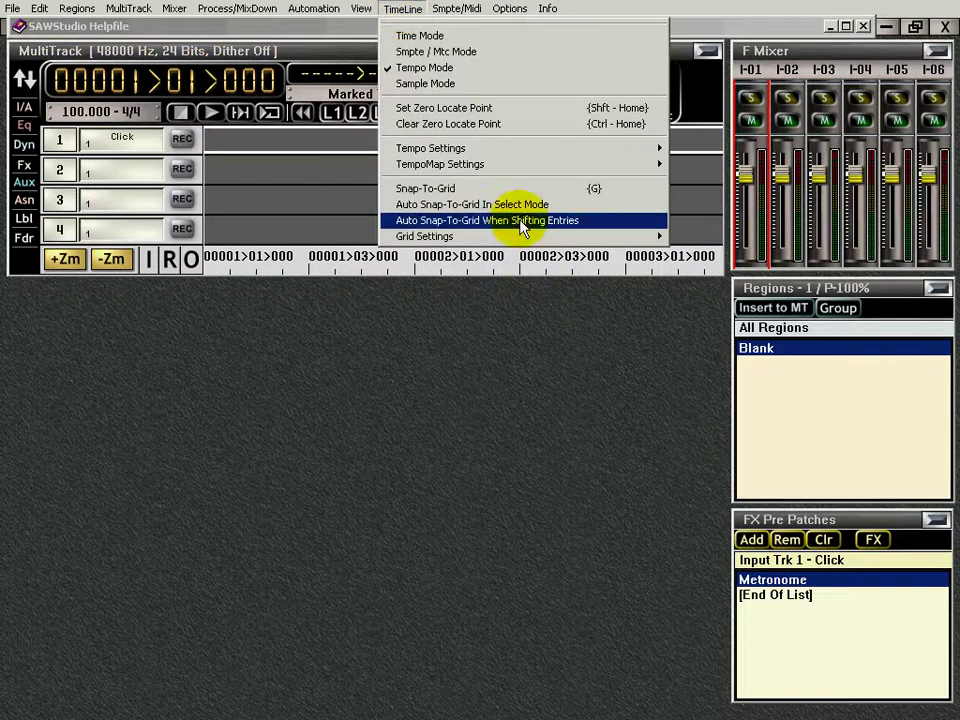
pyautogui.moveTo(567, 162)
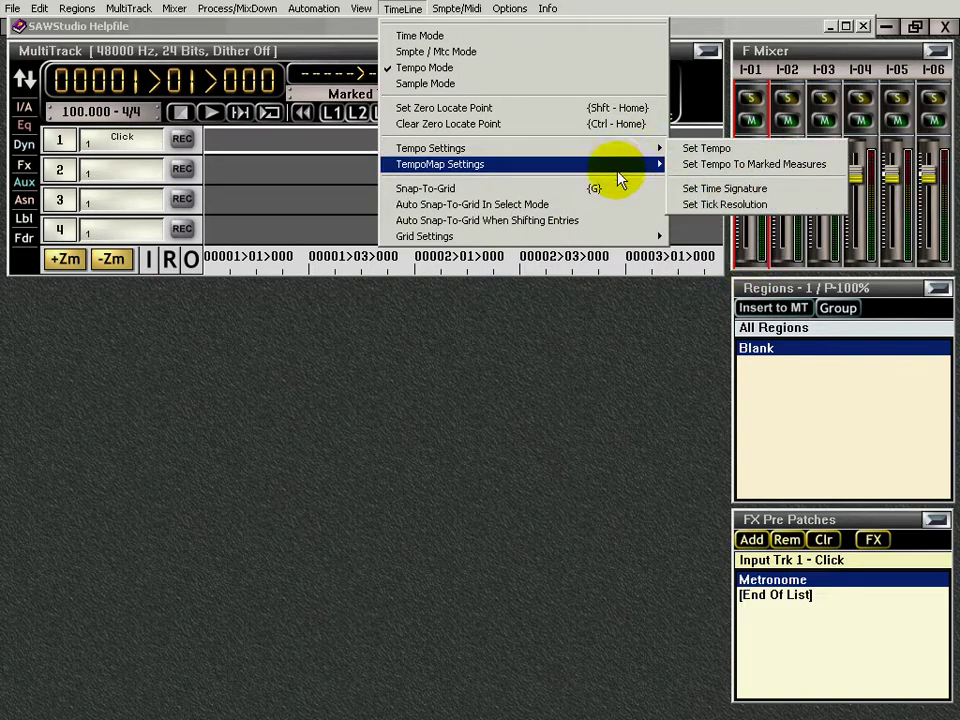
pyautogui.moveTo(618, 172)
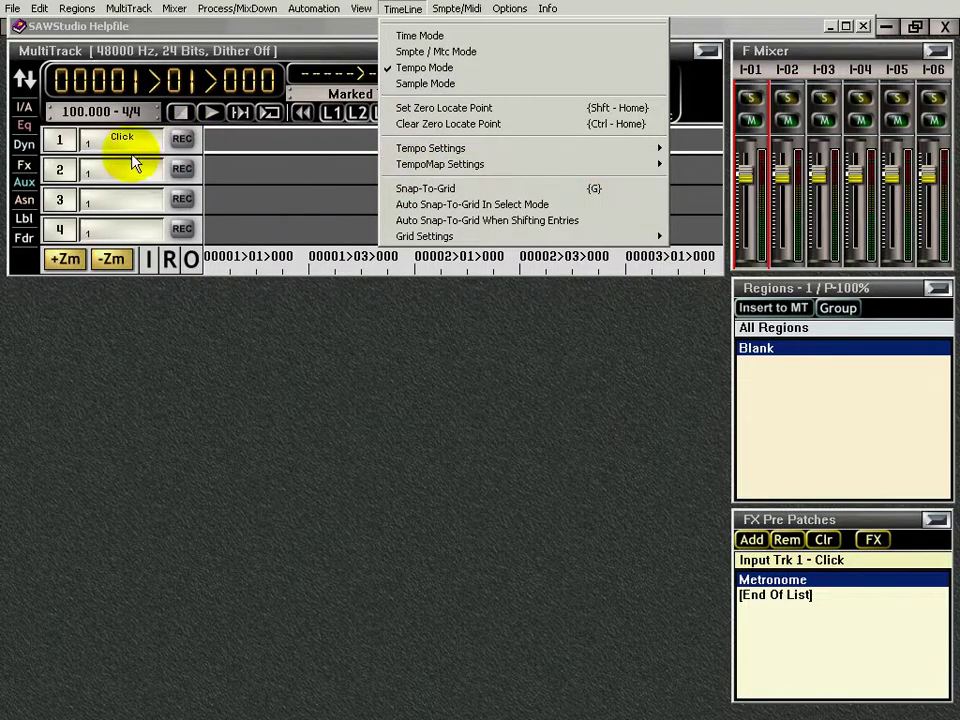
# Step: Name input track 2 'A-Gtr'
pyautogui.doubleClick(131, 182)
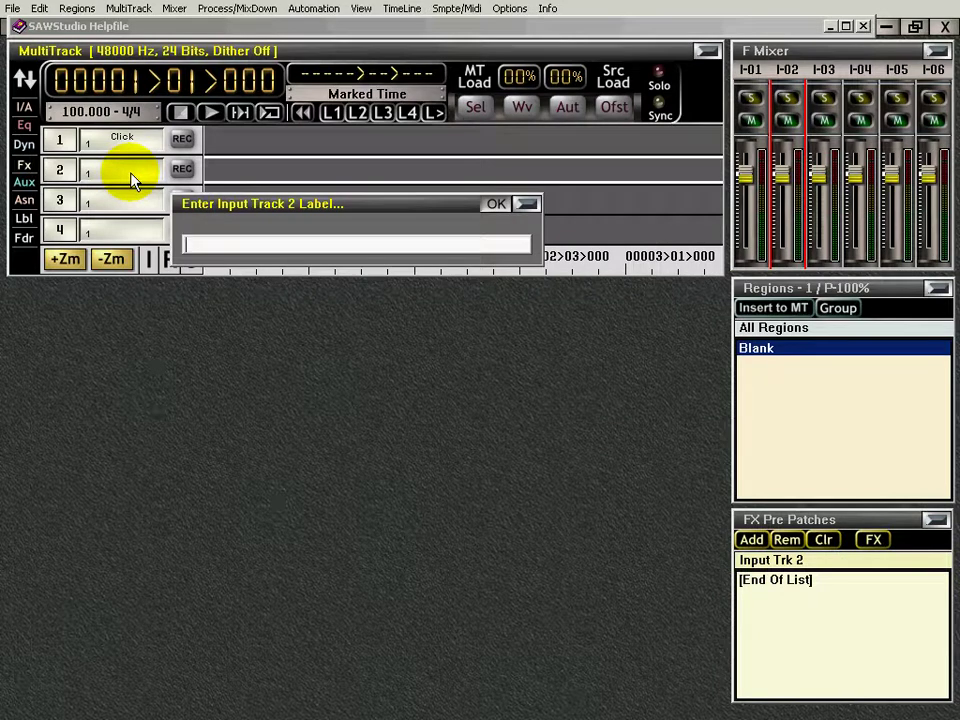
pyautogui.write('A-Gt')
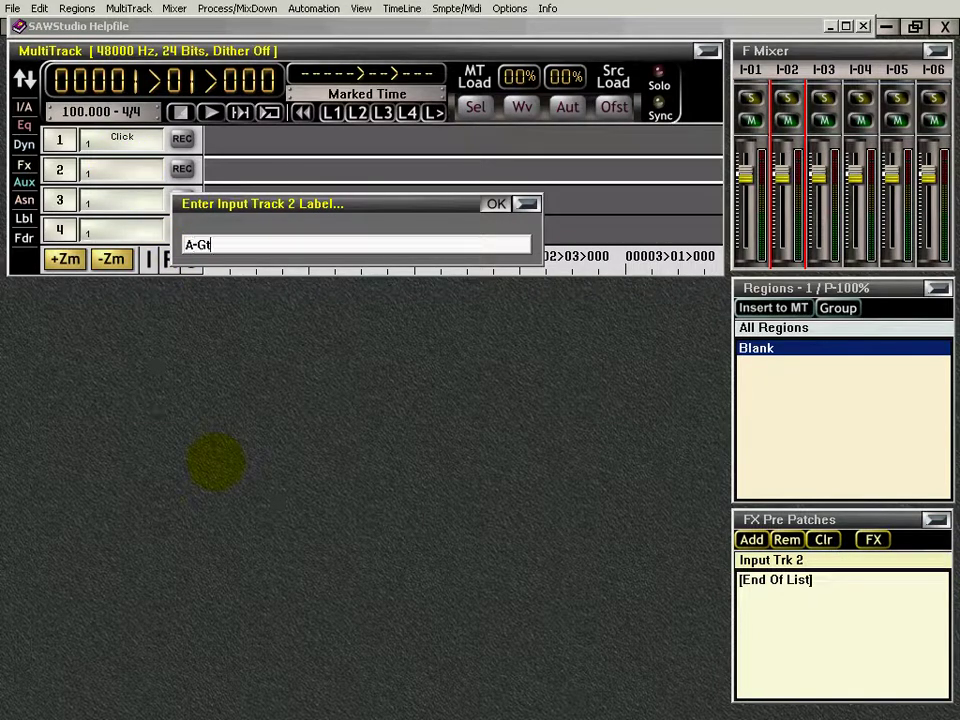
pyautogui.write('r')
pyautogui.press('Return')
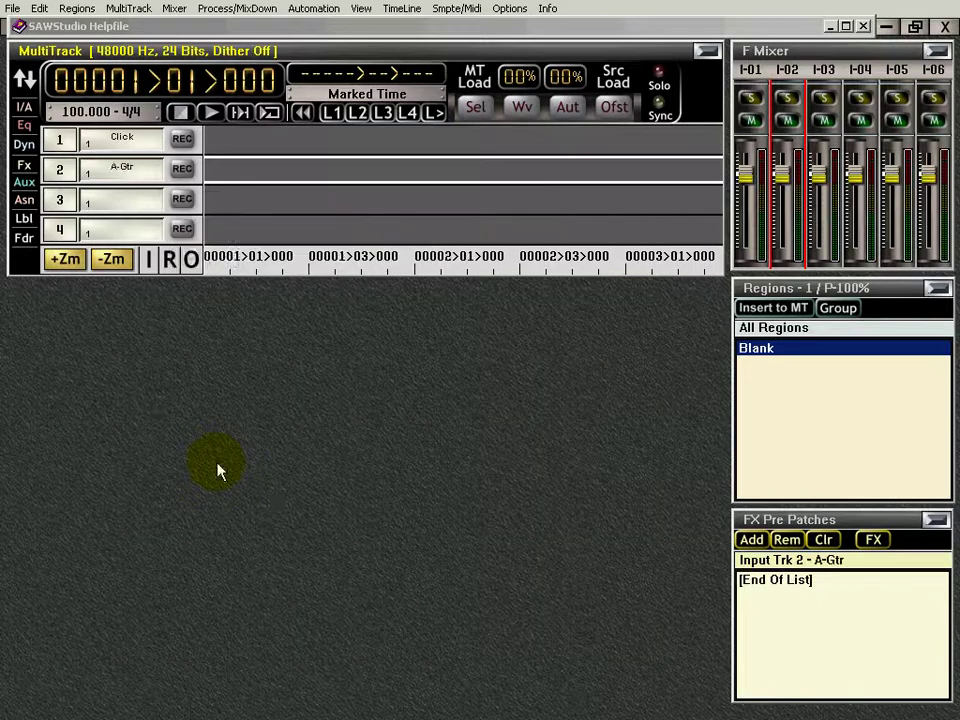
# Step: Browse track 2's Set MT-Entry Texture option, then dismiss the menu unchanged
pyautogui.rightClick(145, 177)
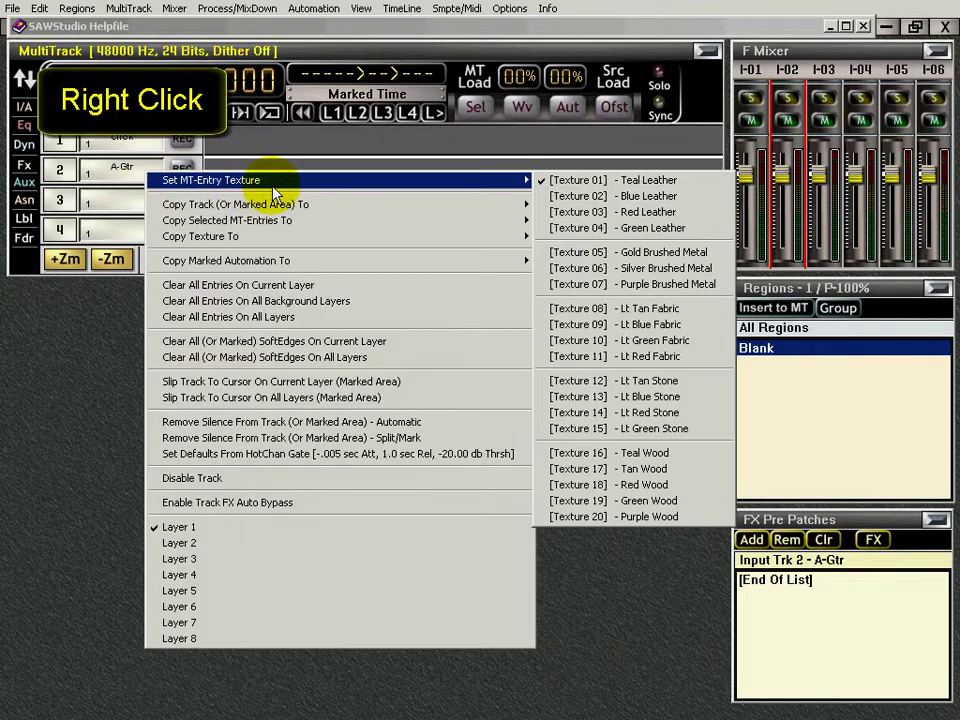
pyautogui.moveTo(525, 187)
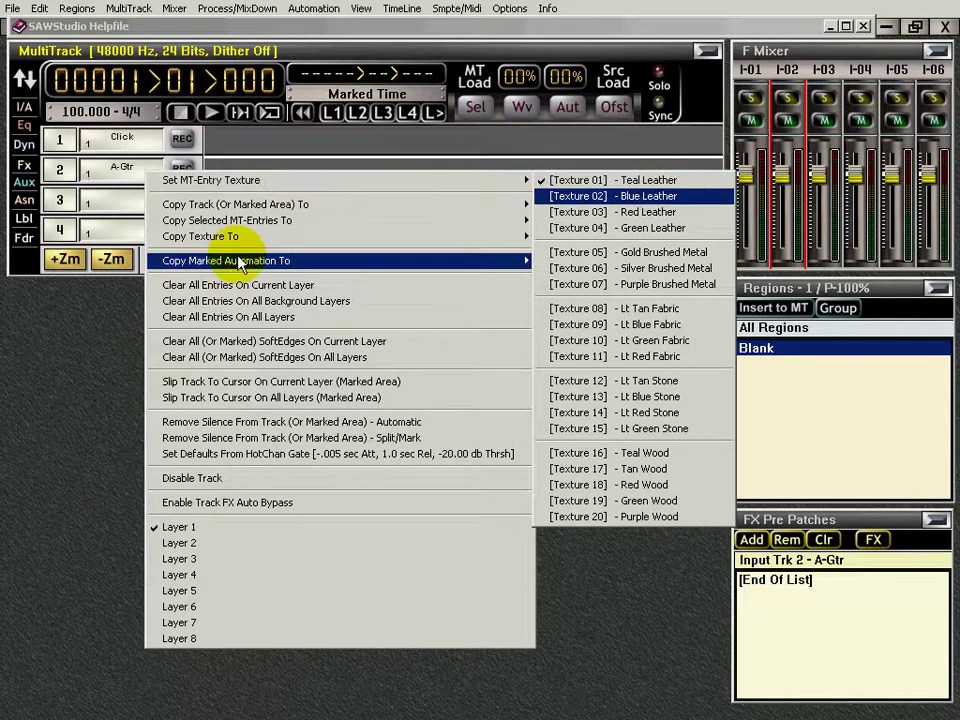
pyautogui.click(86, 352)
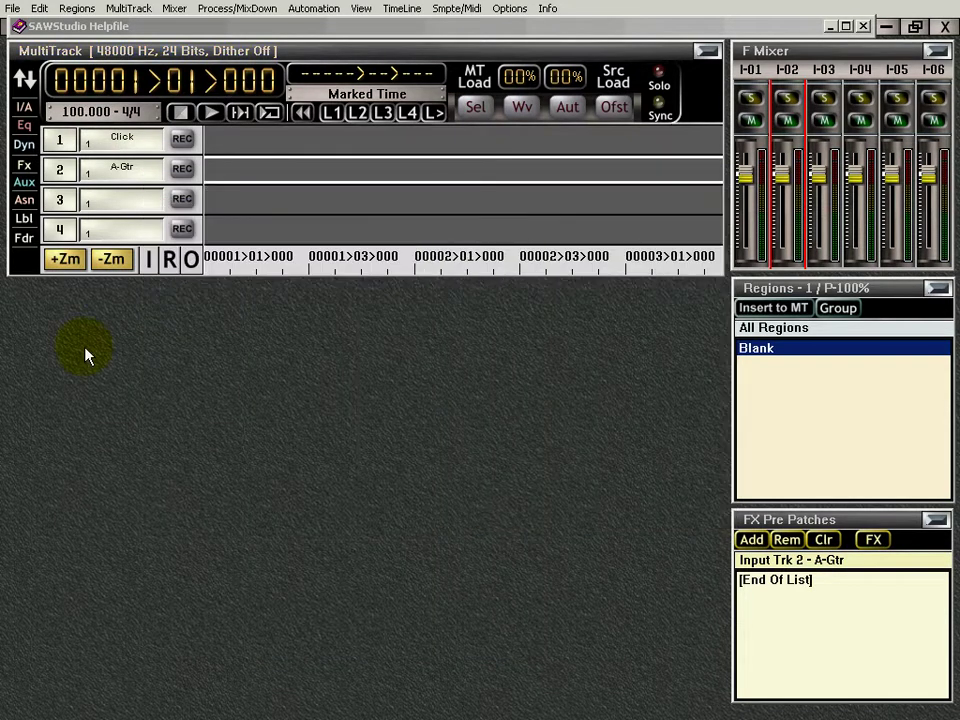
pyautogui.doubleClick(139, 203)
pyautogui.press('Escape')
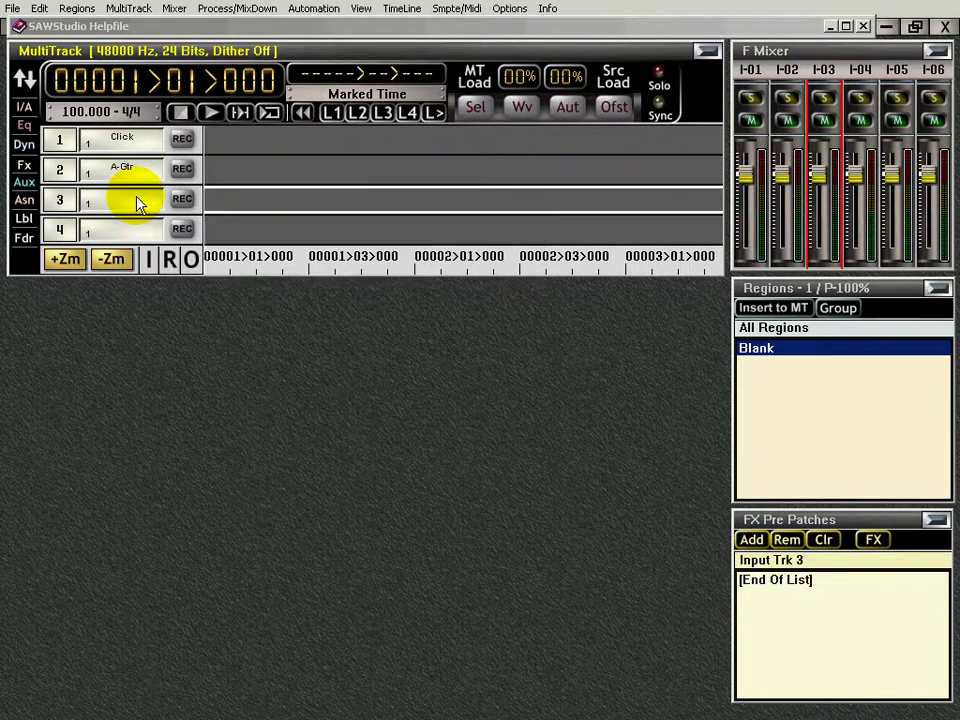
pyautogui.rightClick(139, 203)
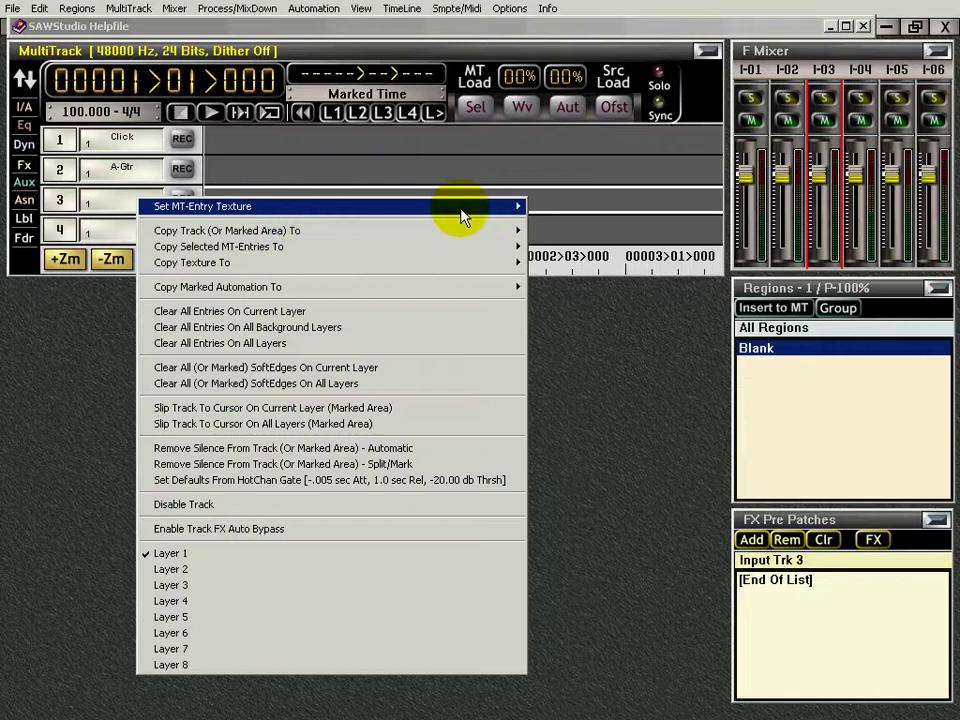
pyautogui.moveTo(489, 210)
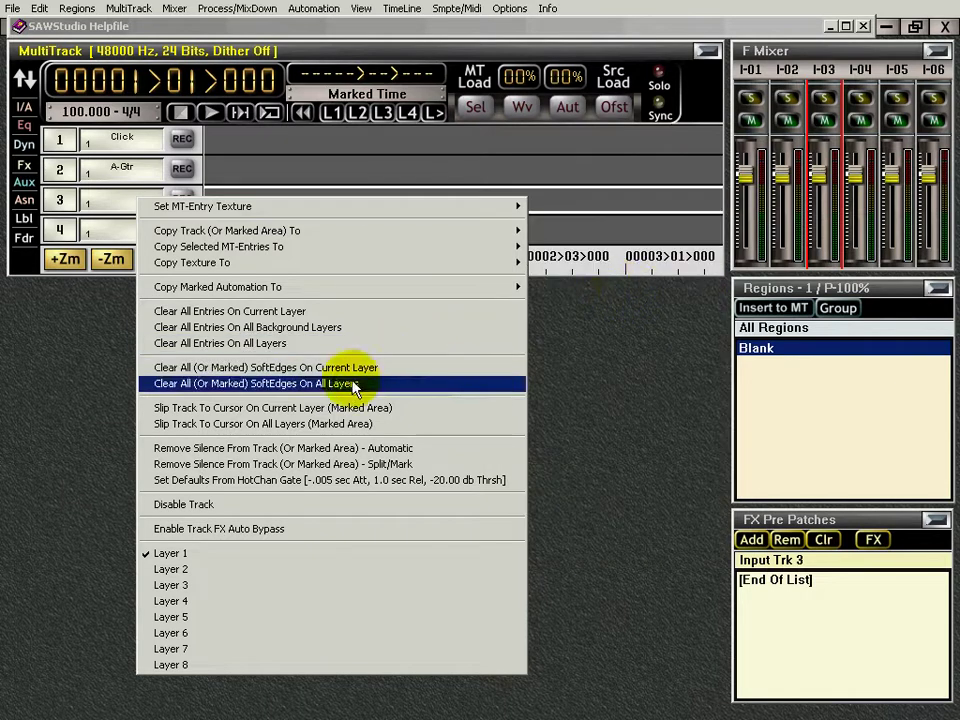
pyautogui.click(98, 372)
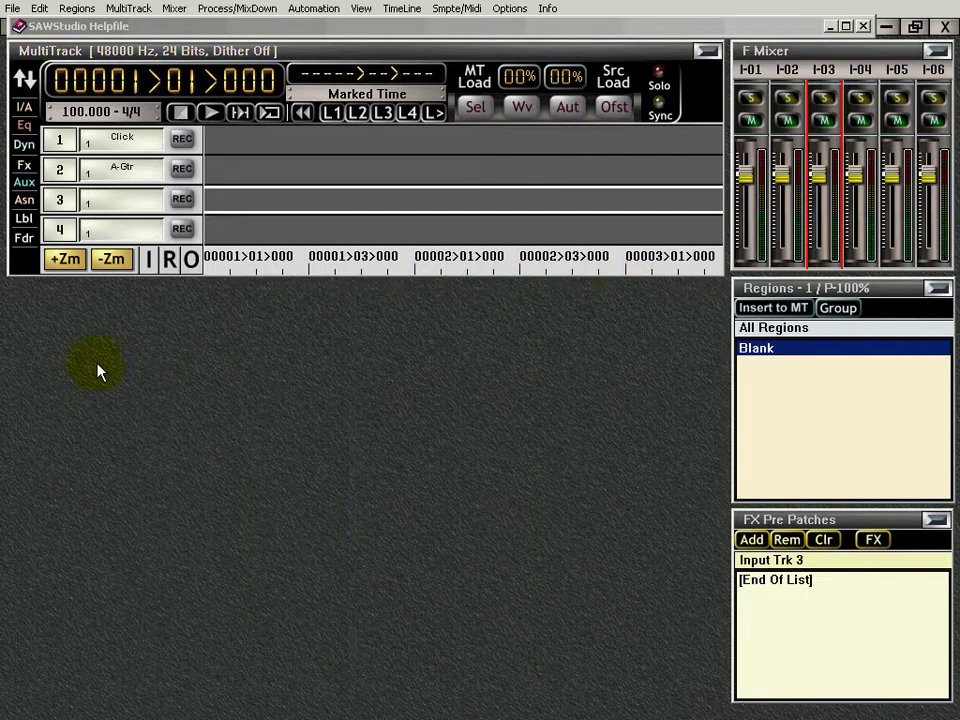
pyautogui.click(252, 165)
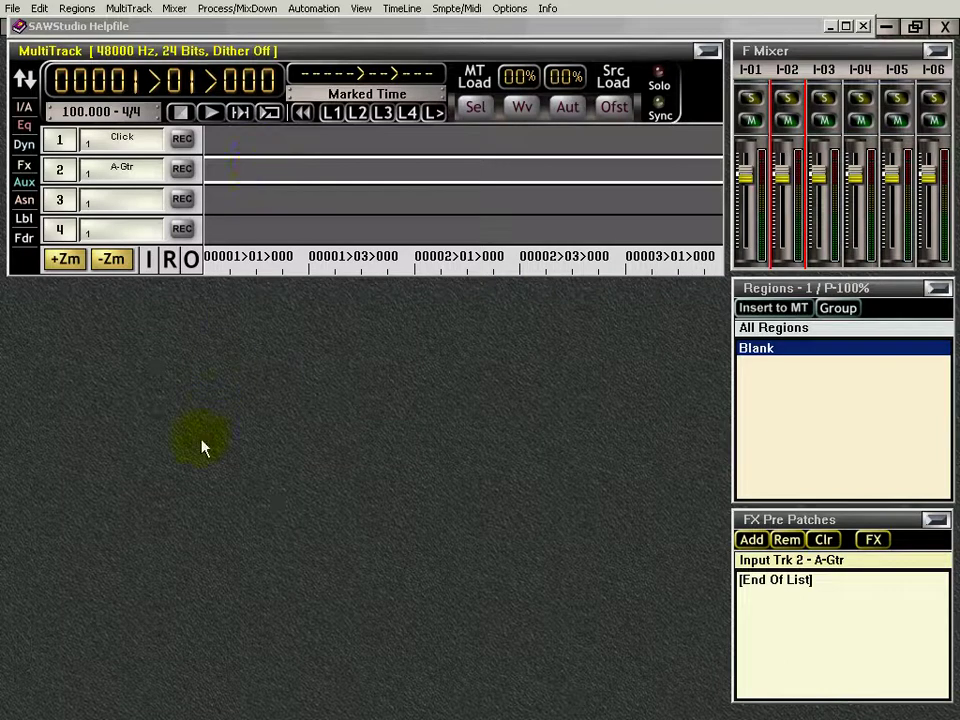
# Step: Try arming track 2, cancel the save prompt, and close the program options unchanged
pyautogui.click(183, 169)
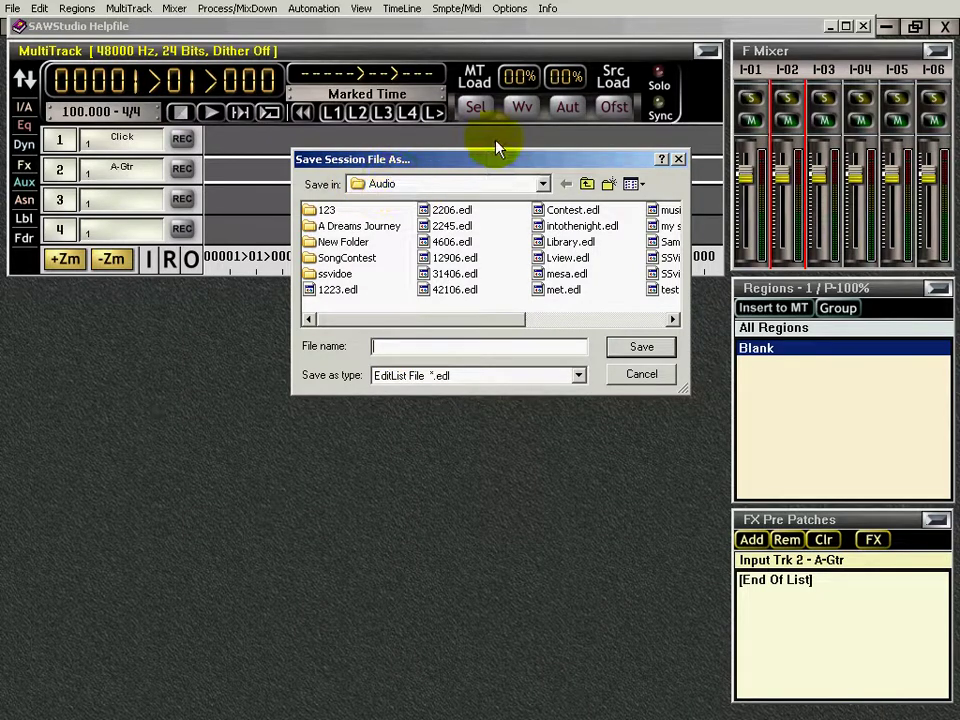
pyautogui.click(514, 12)
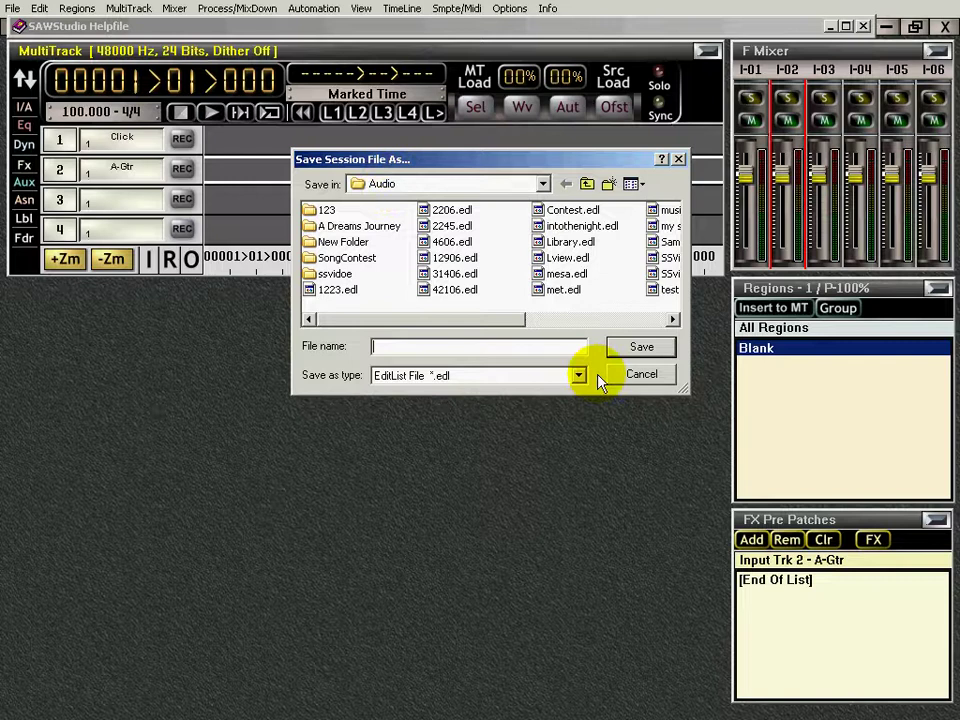
pyautogui.click(643, 377)
pyautogui.click(509, 12)
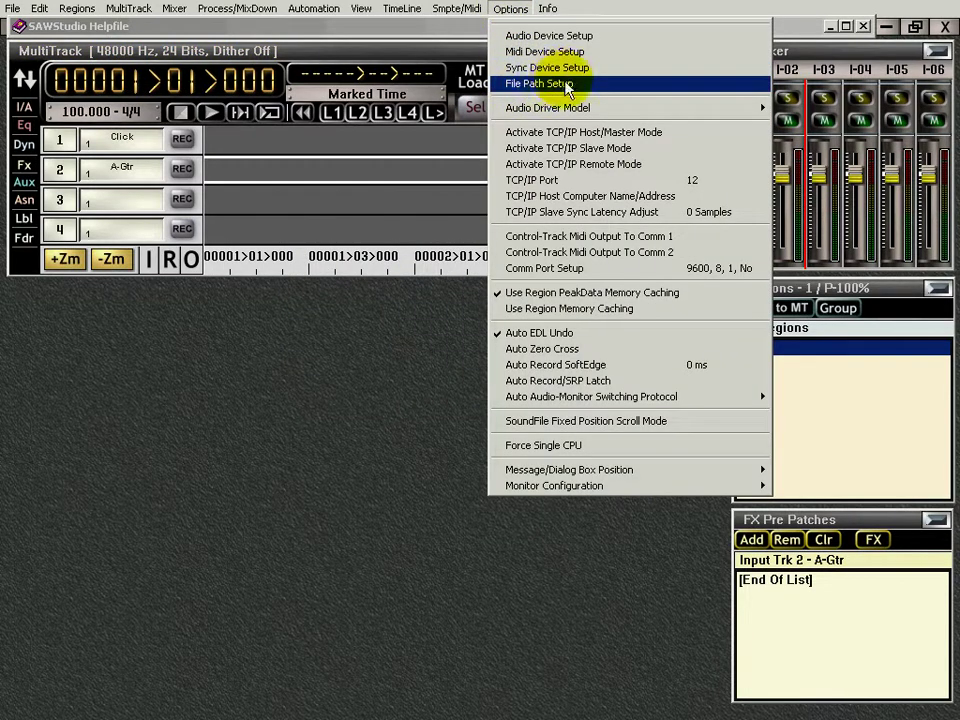
pyautogui.click(369, 375)
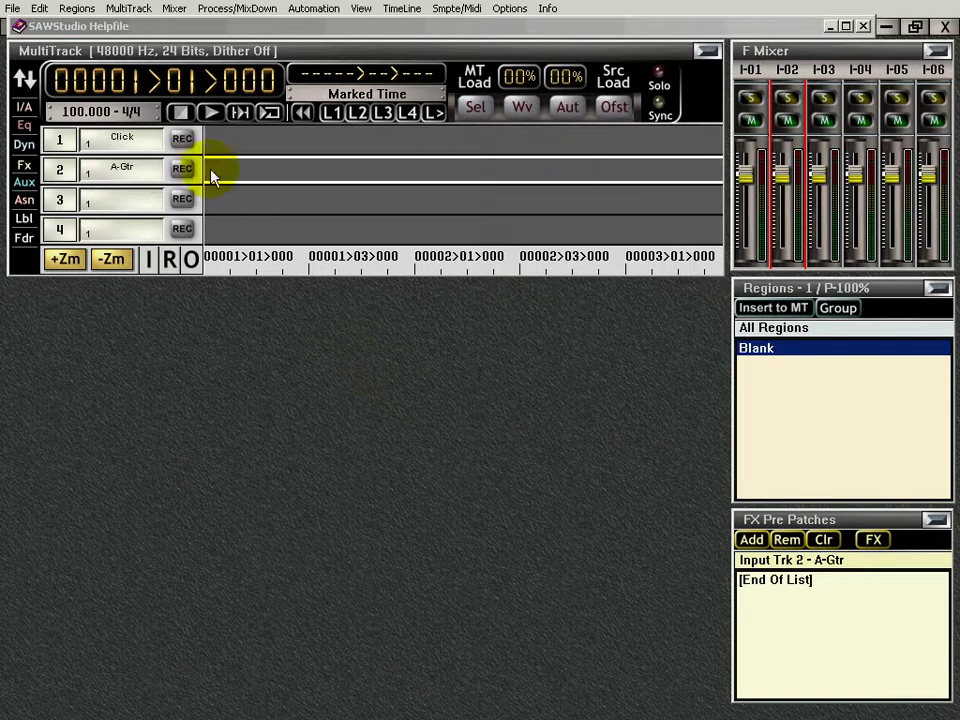
# Step: Save the session as 123SS and arm track 2 A-Gtr for recording
pyautogui.click(182, 170)
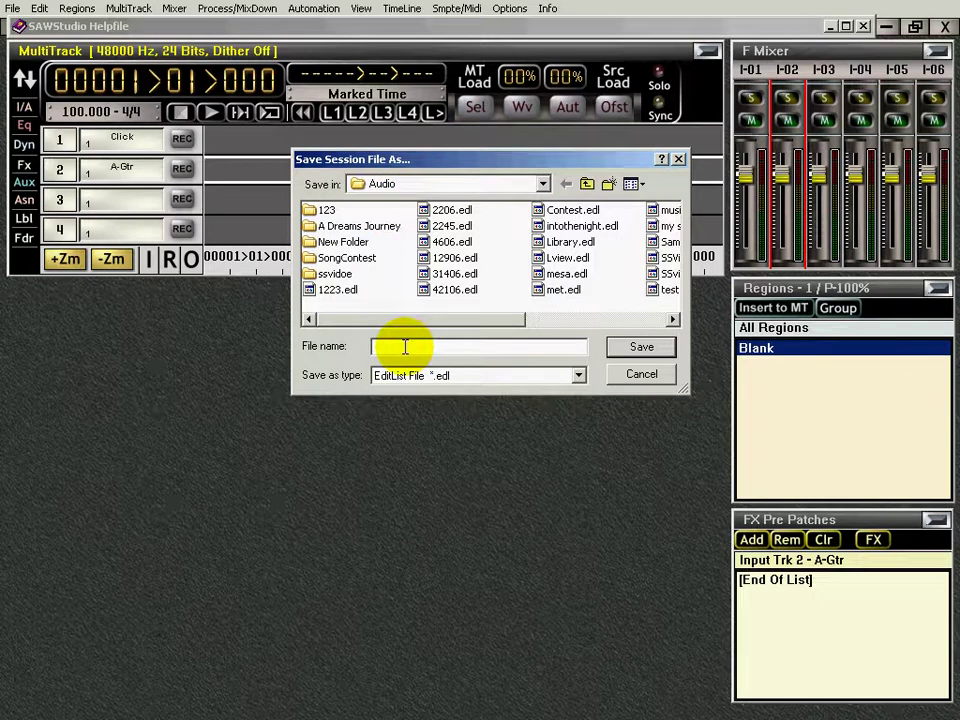
pyautogui.write('123SS')
pyautogui.press('Return')
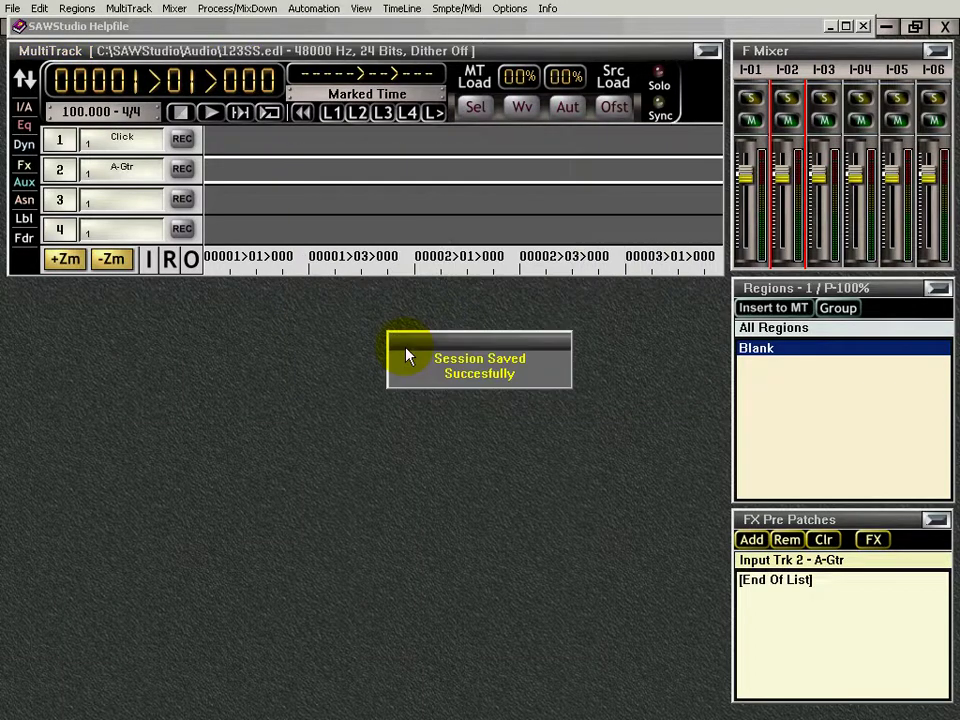
pyautogui.press('r')
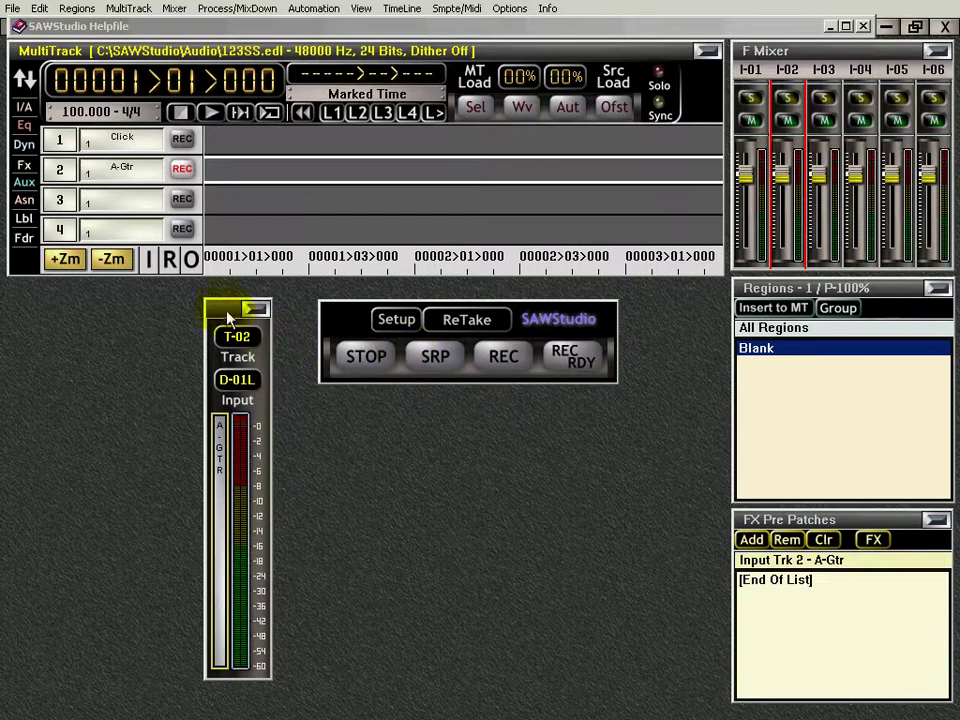
# Step: Arm tracks 3 and 4 and resize the record meter window to show all armed tracks
pyautogui.moveTo(252, 310); pyautogui.dragTo(270, 311)
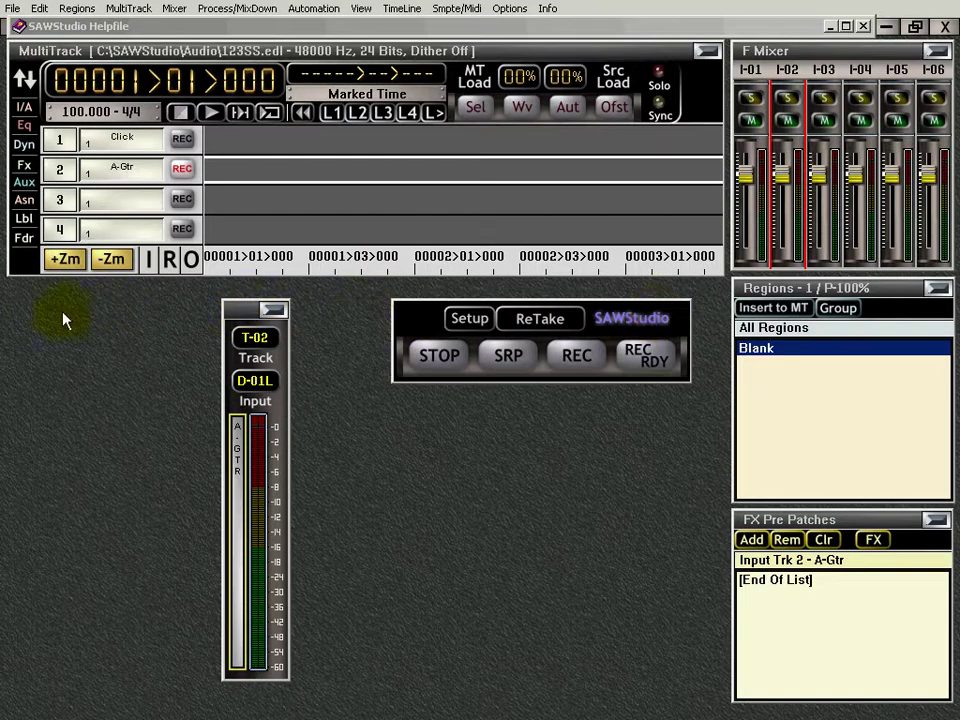
pyautogui.click(181, 200)
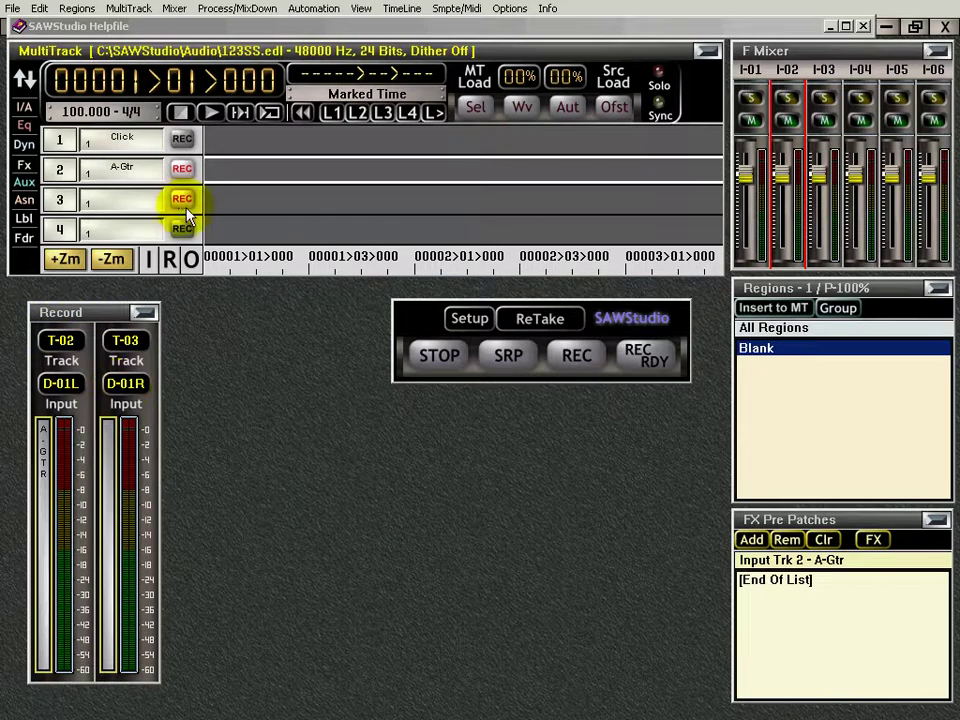
pyautogui.click(181, 231)
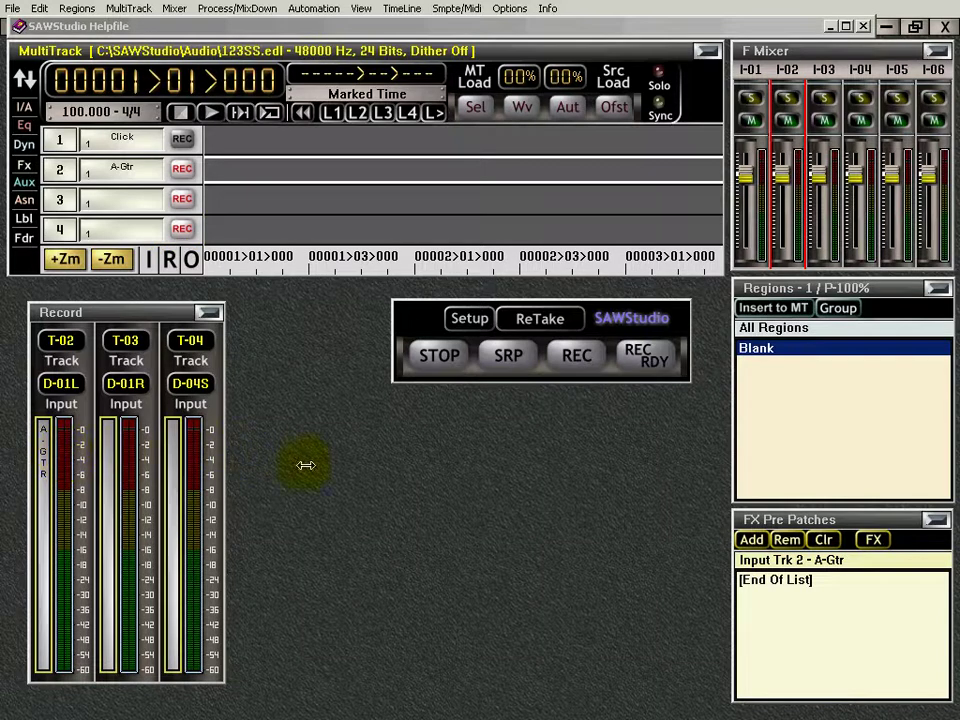
pyautogui.moveTo(226, 445); pyautogui.dragTo(88, 440)
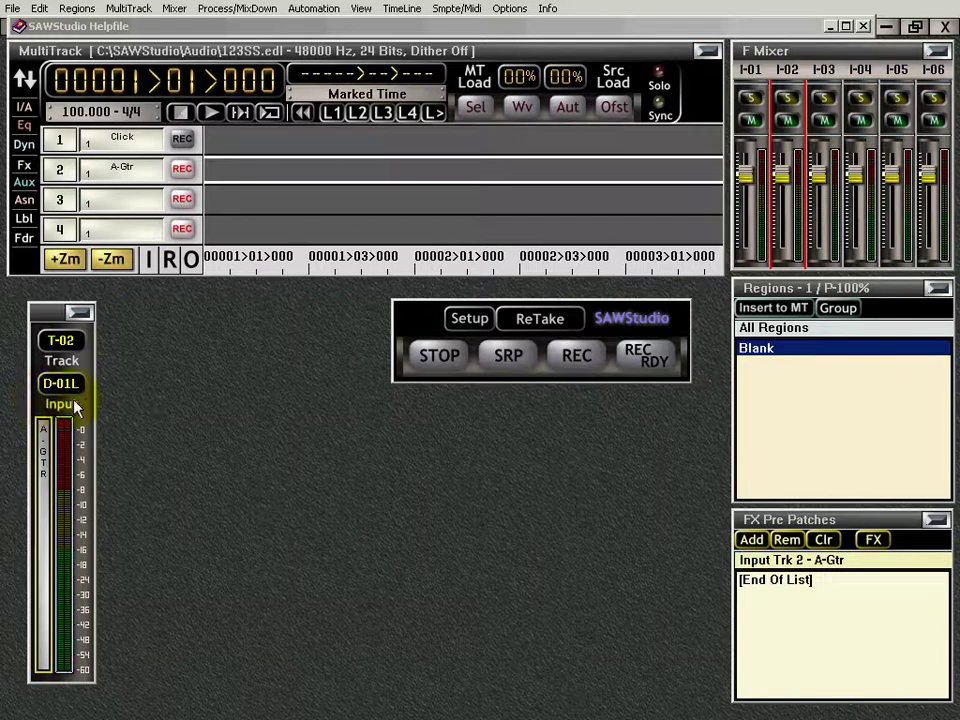
pyautogui.scroll(-1, 43, 405)
pyautogui.scroll(1, 70, 412)
pyautogui.scroll(-2, 72, 408)
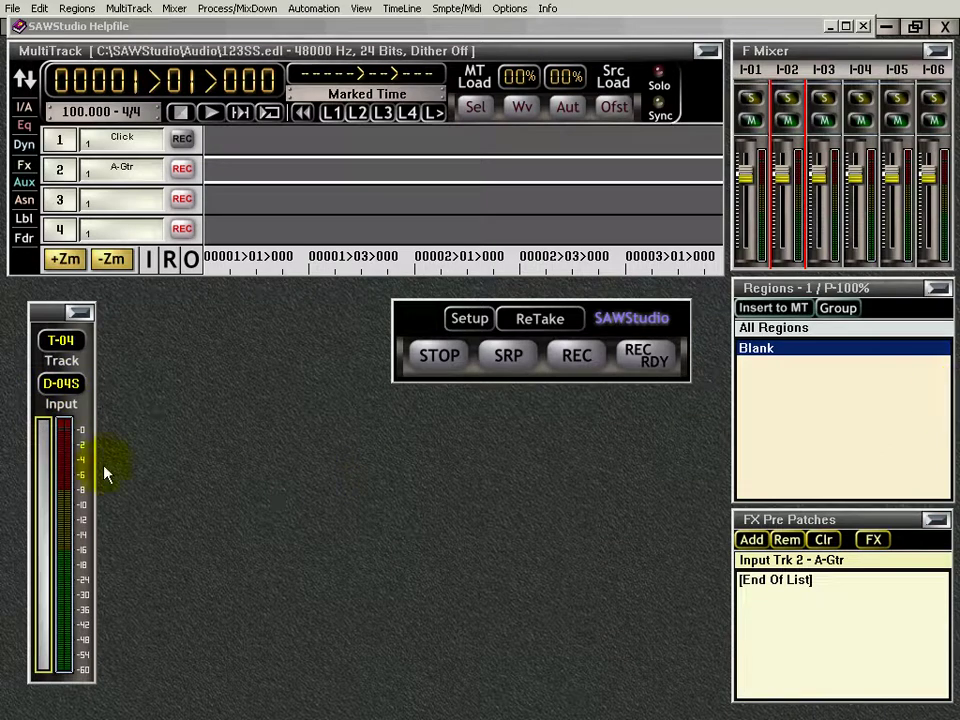
pyautogui.moveTo(95, 452); pyautogui.dragTo(280, 366)
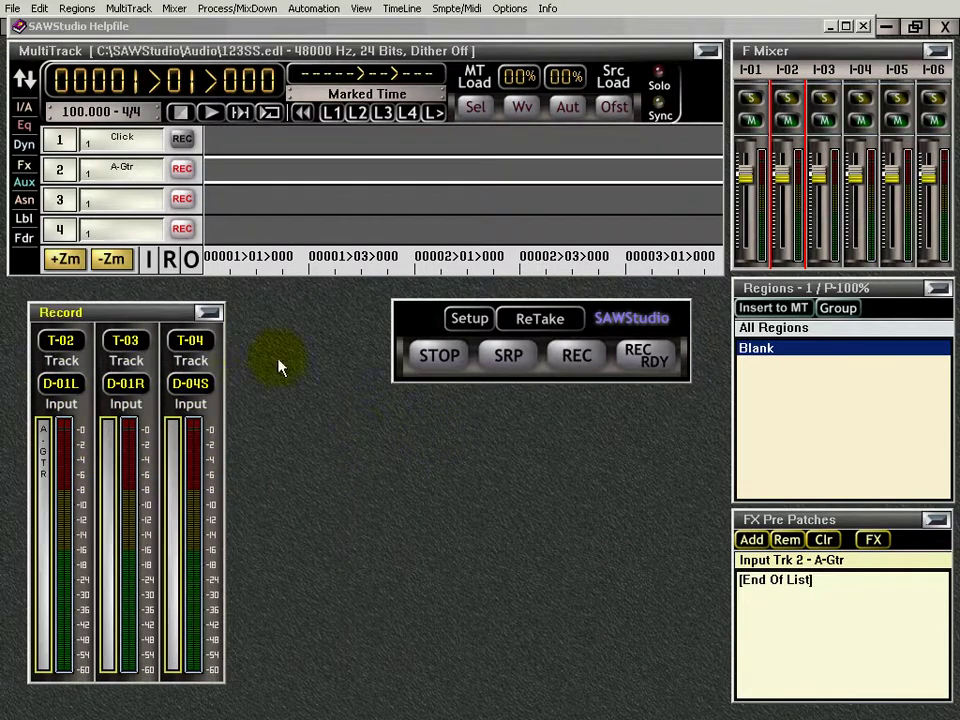
# Step: Disarm tracks 3 and 4, and move the track 2 meter and transport toward the centre
pyautogui.click(183, 229)
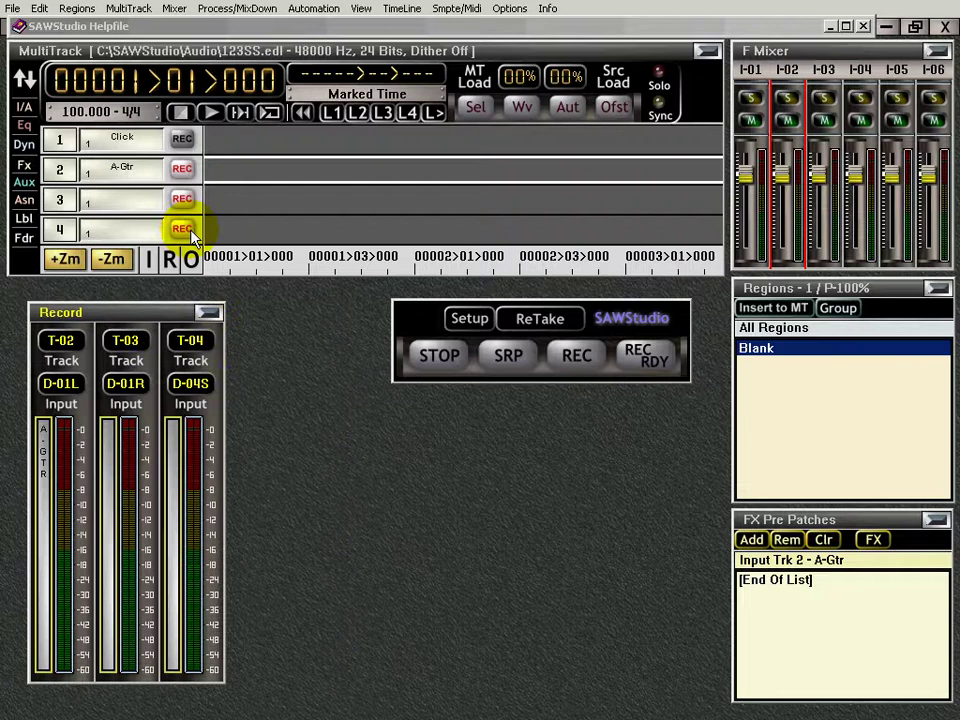
pyautogui.click(183, 229)
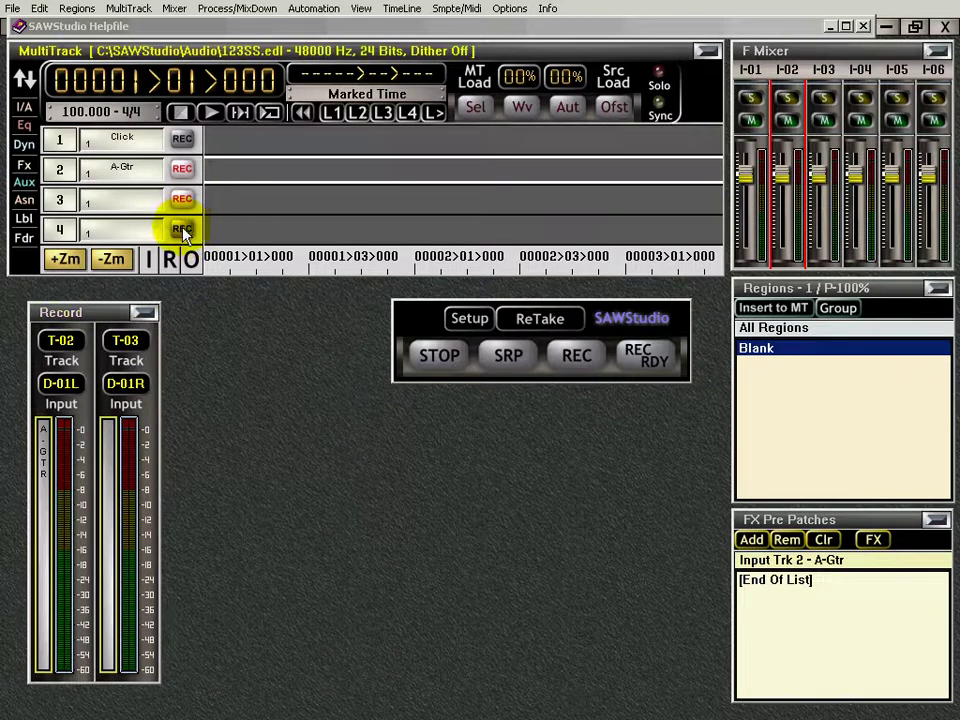
pyautogui.click(183, 201)
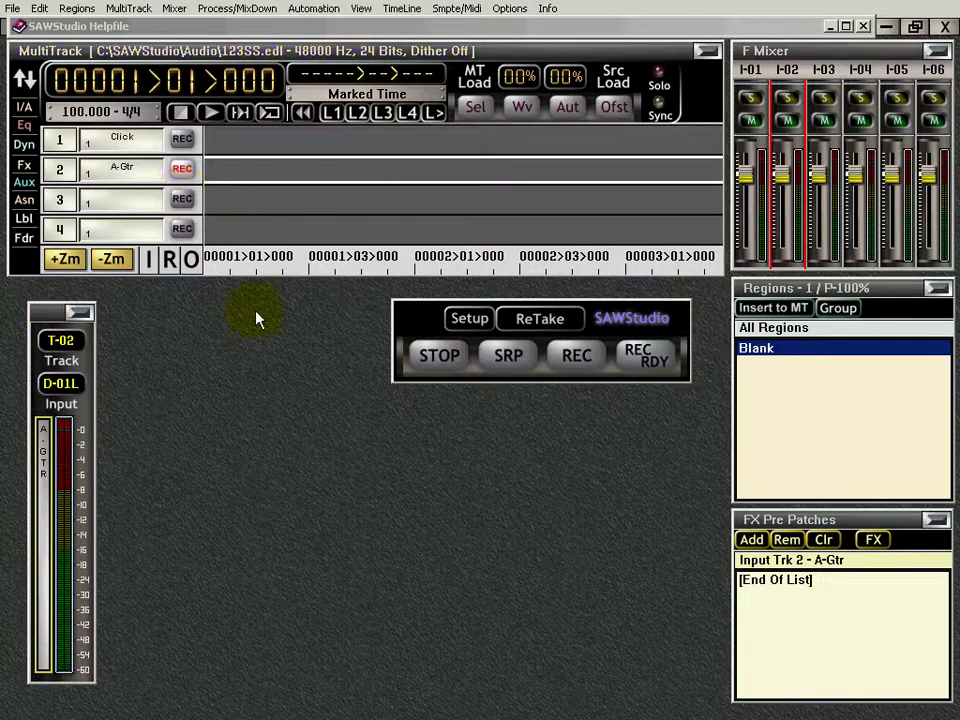
pyautogui.moveTo(265, 315); pyautogui.dragTo(266, 314)
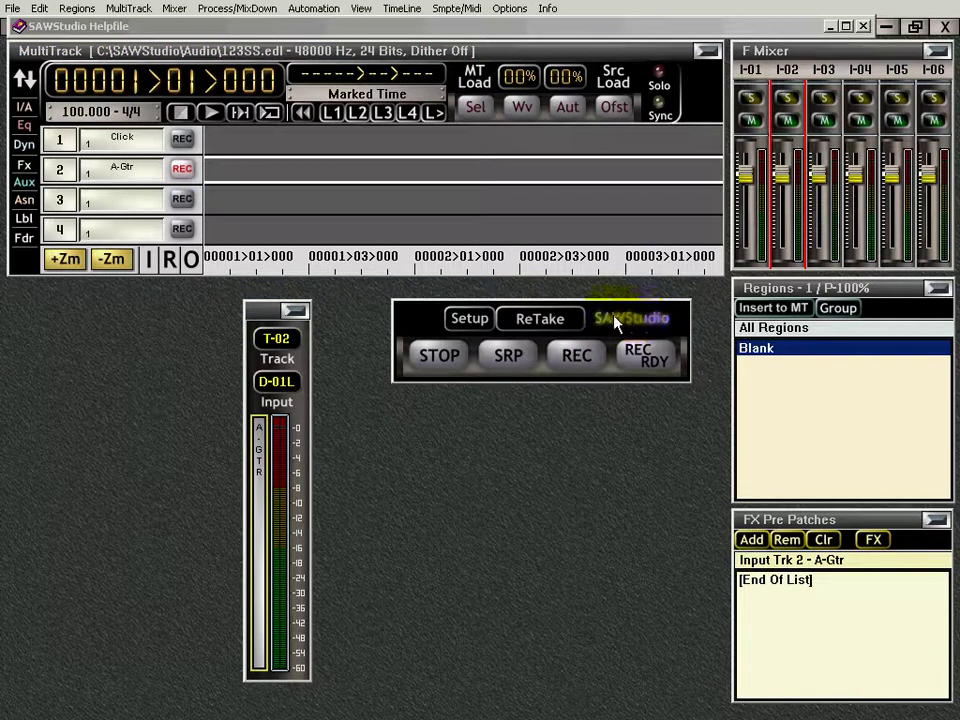
pyautogui.moveTo(615, 322); pyautogui.dragTo(589, 322)
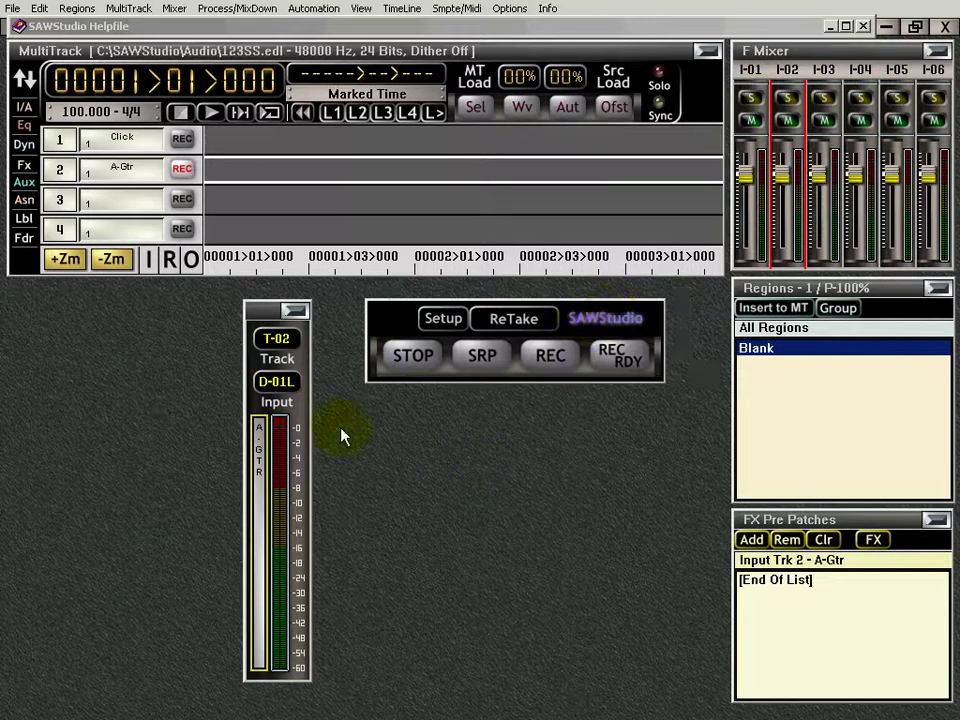
pyautogui.click(277, 340)
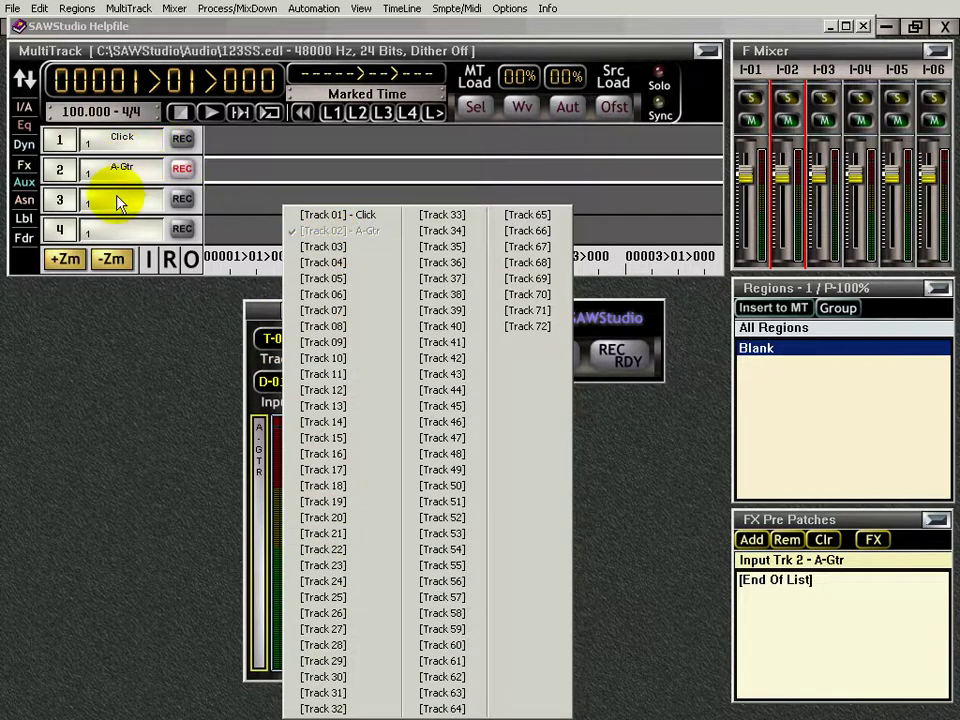
pyautogui.click(322, 247)
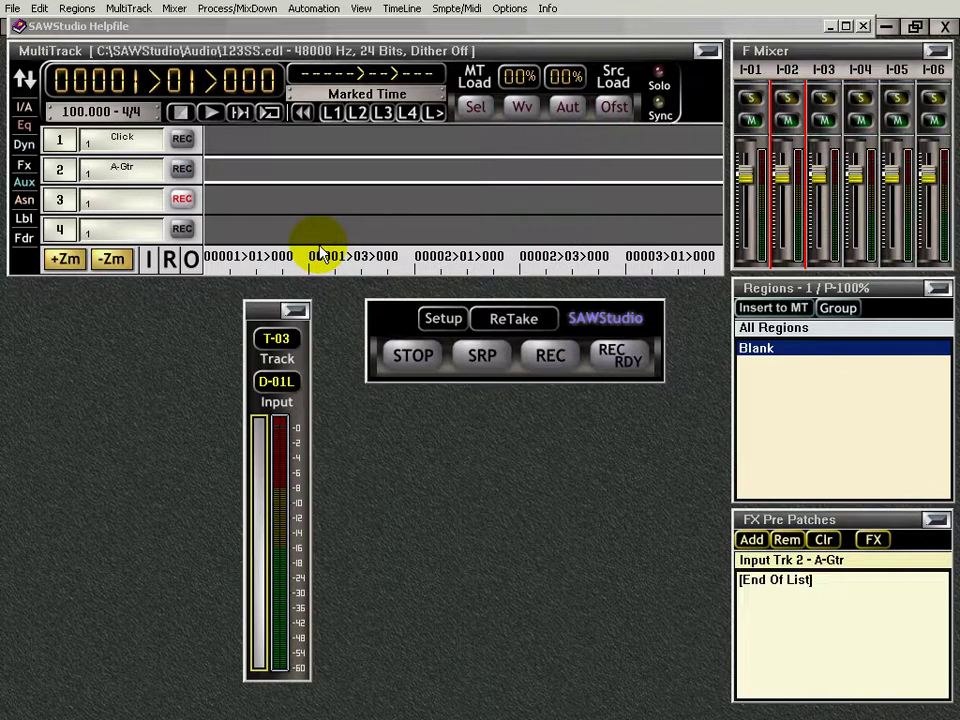
pyautogui.click(182, 199)
pyautogui.click(277, 341)
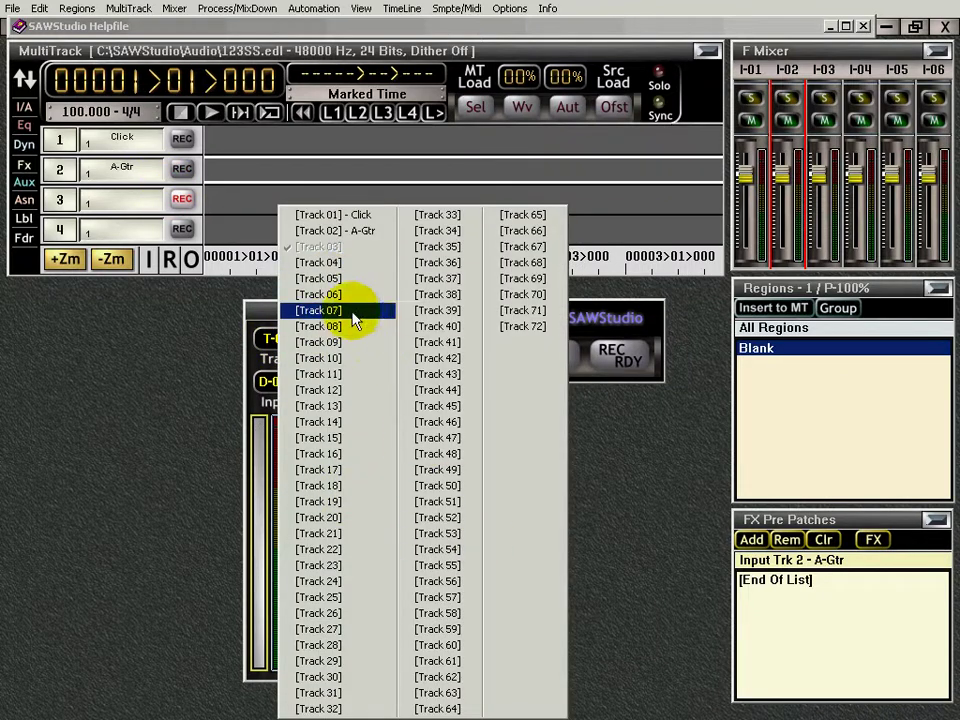
pyautogui.click(335, 231)
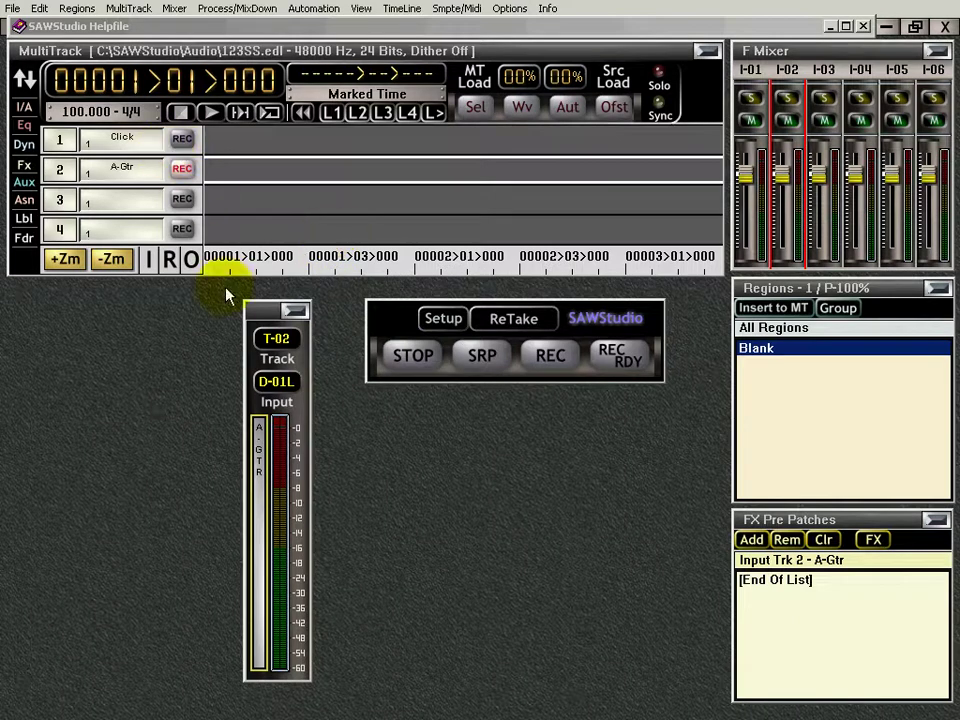
pyautogui.click(281, 391)
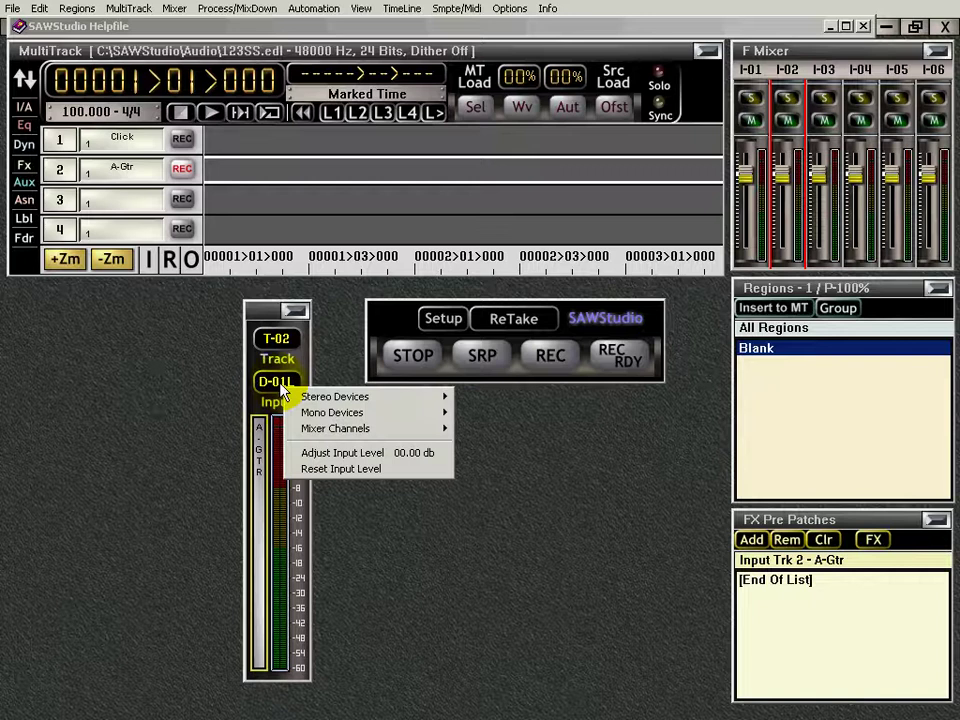
pyautogui.moveTo(336, 399)
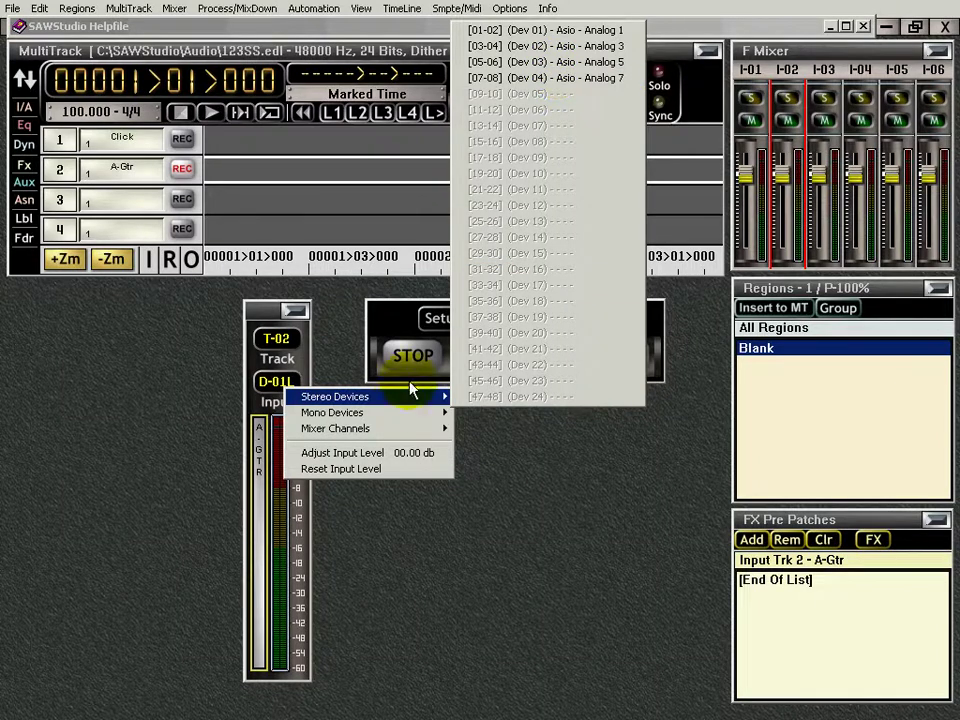
pyautogui.moveTo(400, 420)
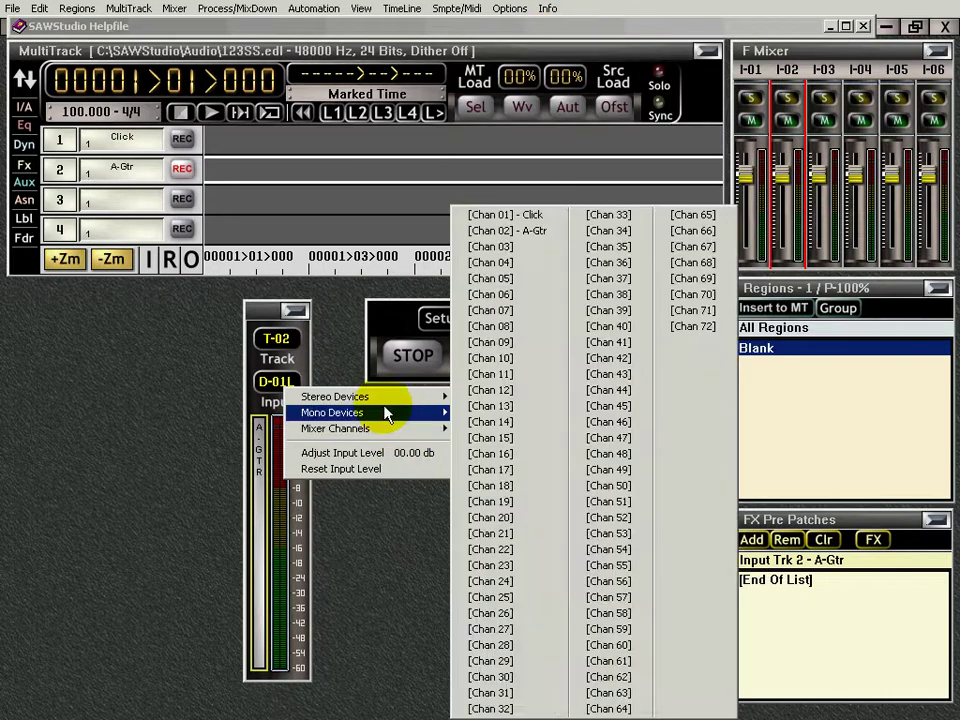
pyautogui.click(346, 338)
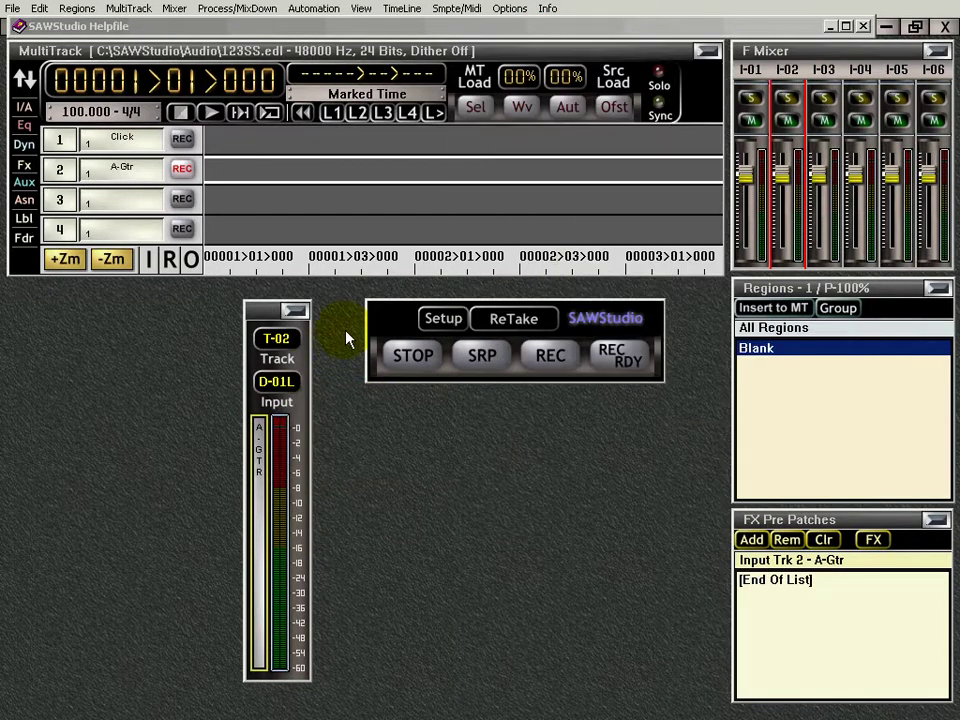
pyautogui.click(274, 396)
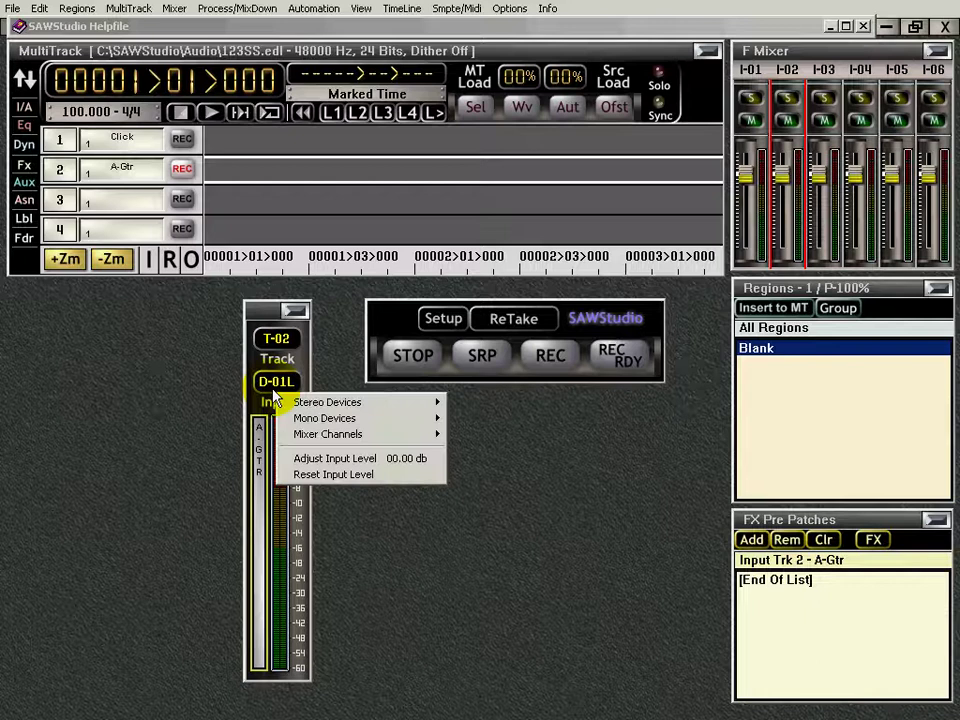
pyautogui.moveTo(316, 436)
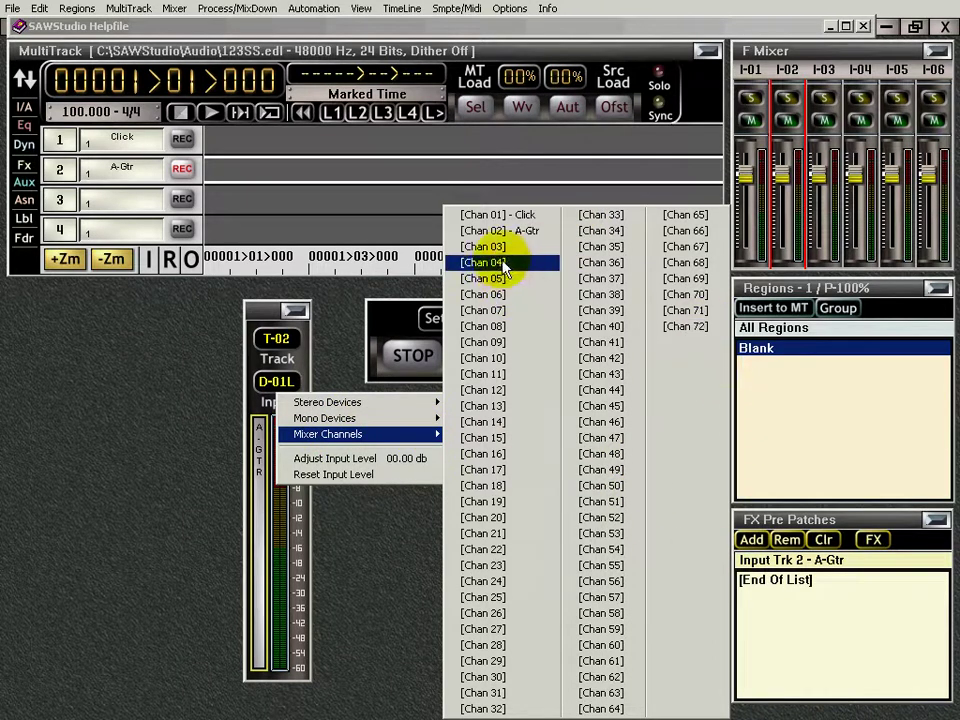
pyautogui.click(358, 332)
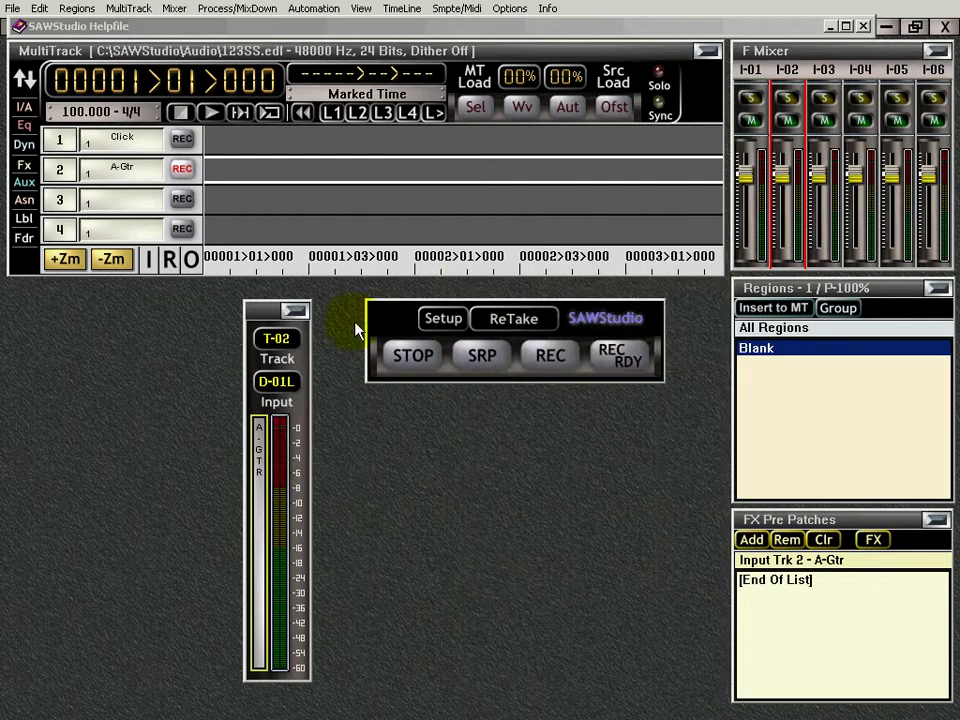
pyautogui.click(621, 26)
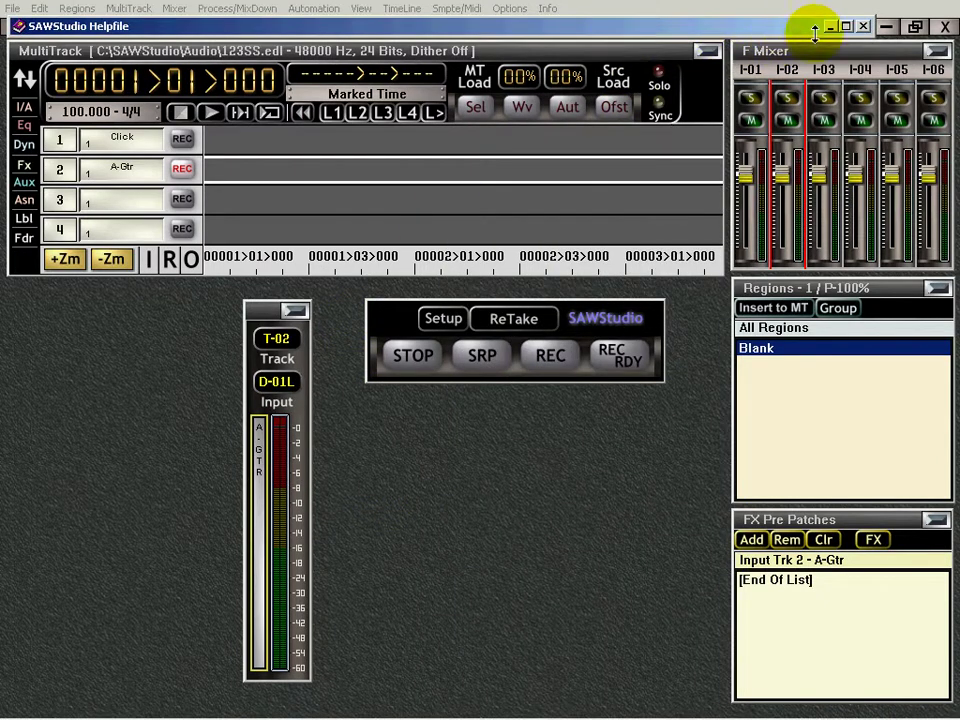
pyautogui.click(846, 26)
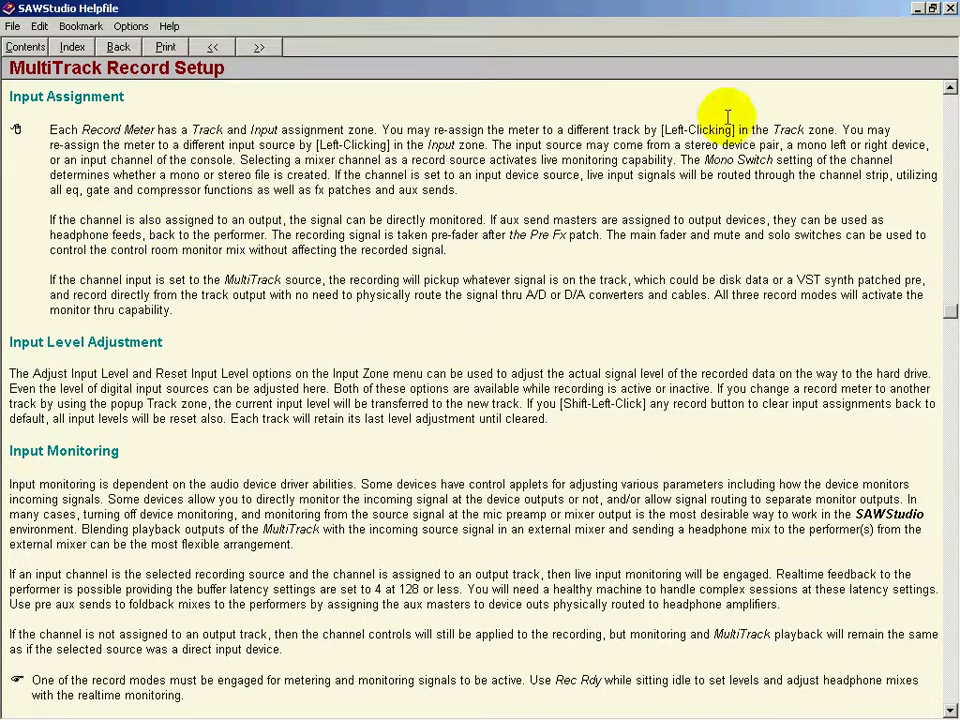
pyautogui.click(944, 9)
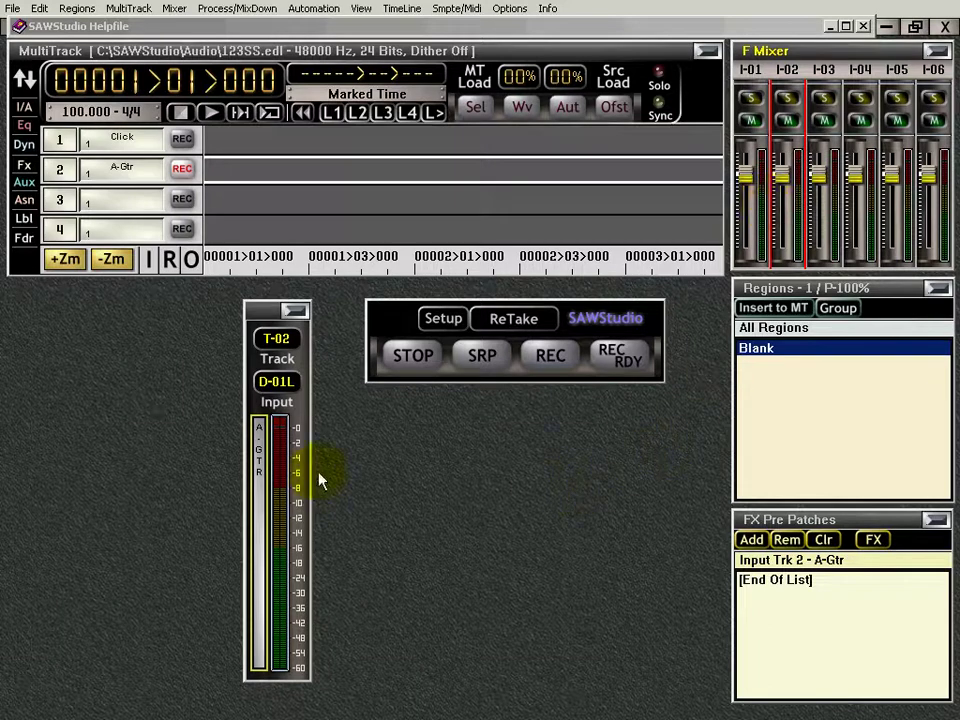
# Step: Set track 2's D-01L input level to -39.50 dB
pyautogui.click(280, 393)
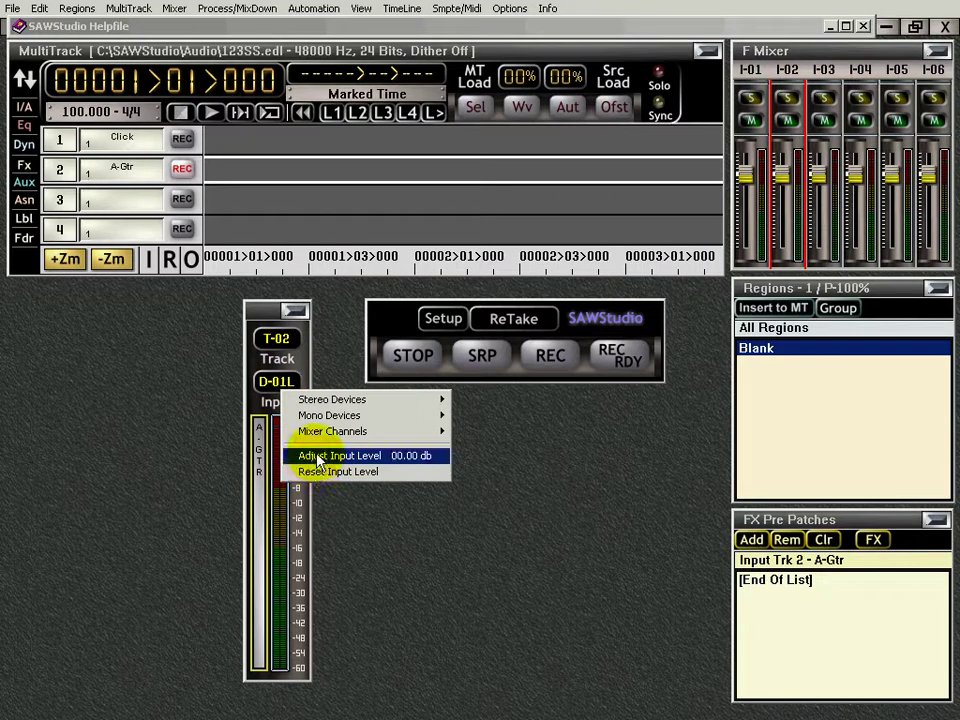
pyautogui.click(381, 463)
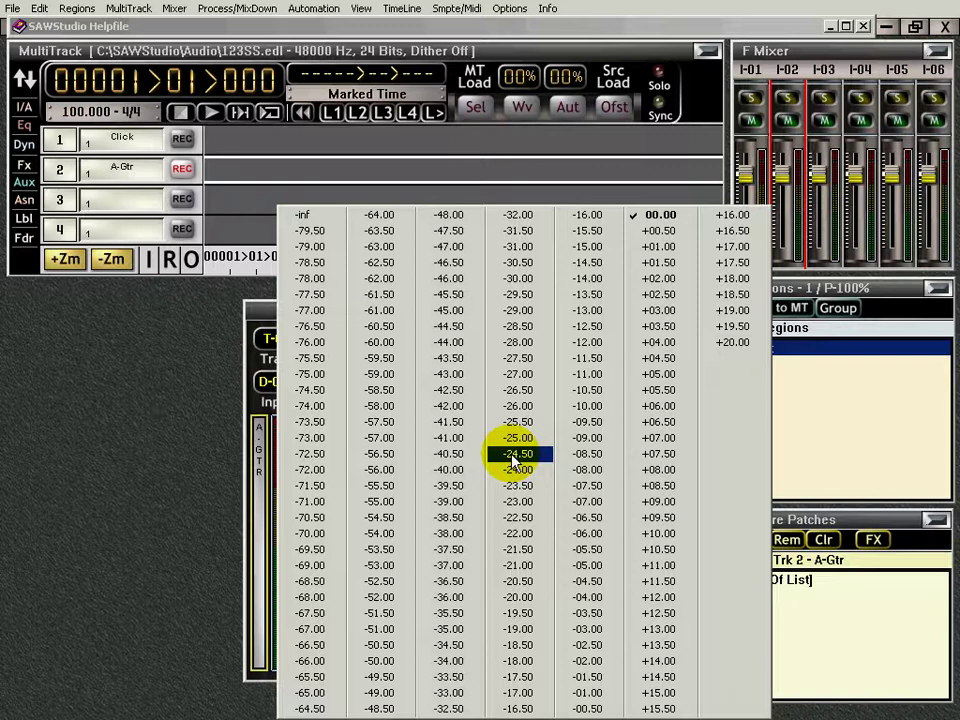
pyautogui.click(456, 490)
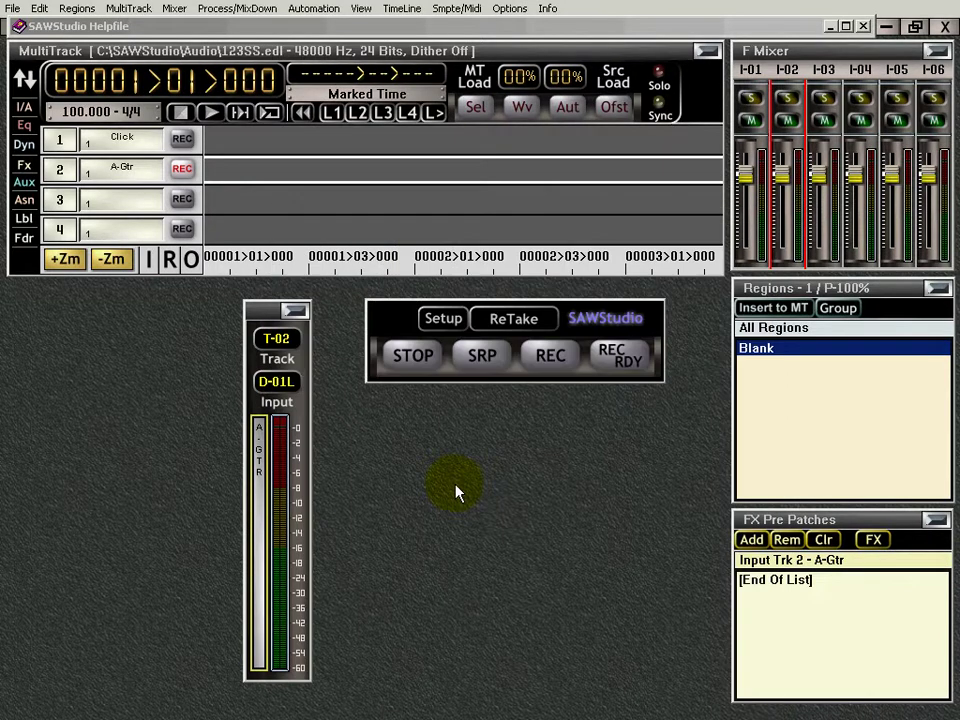
# Step: Reset the input level to 0.00 dB and confirm it in the input options
pyautogui.click(296, 381)
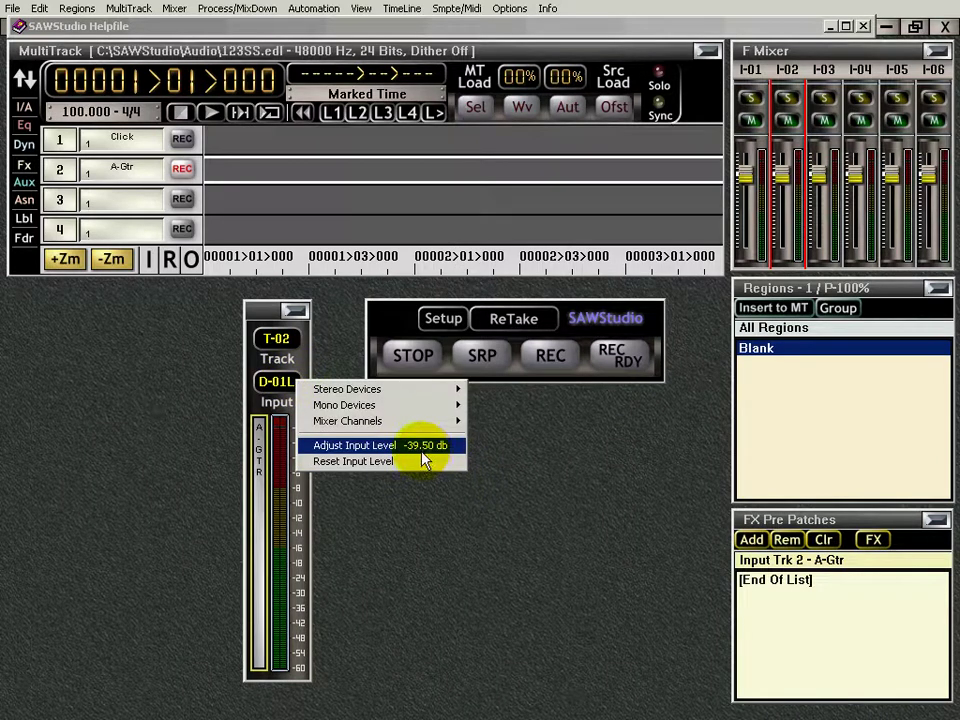
pyautogui.click(333, 462)
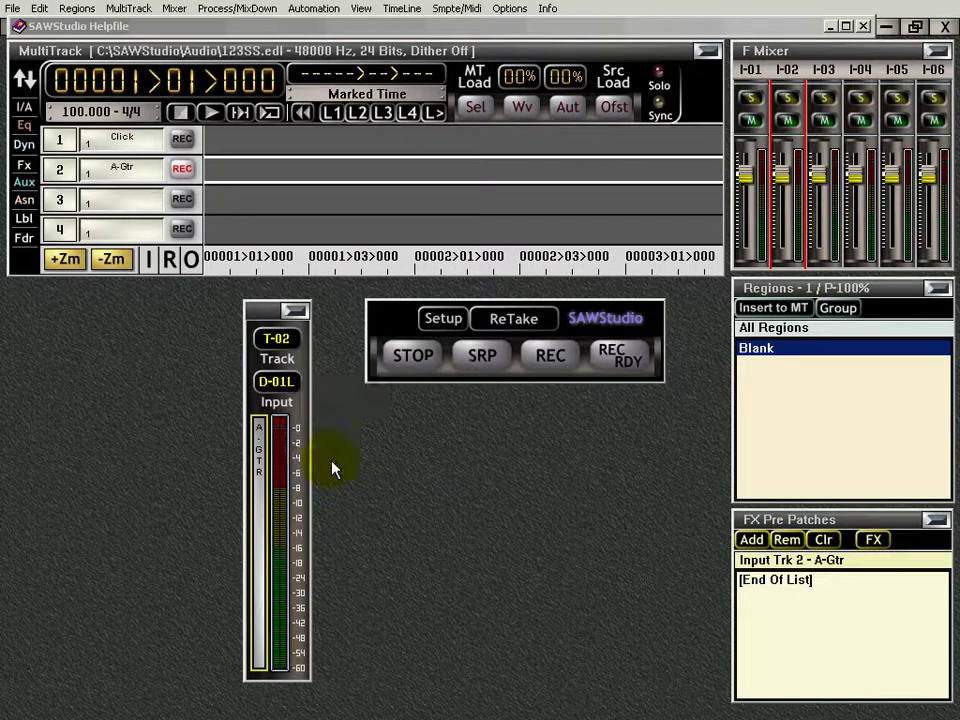
pyautogui.click(278, 385)
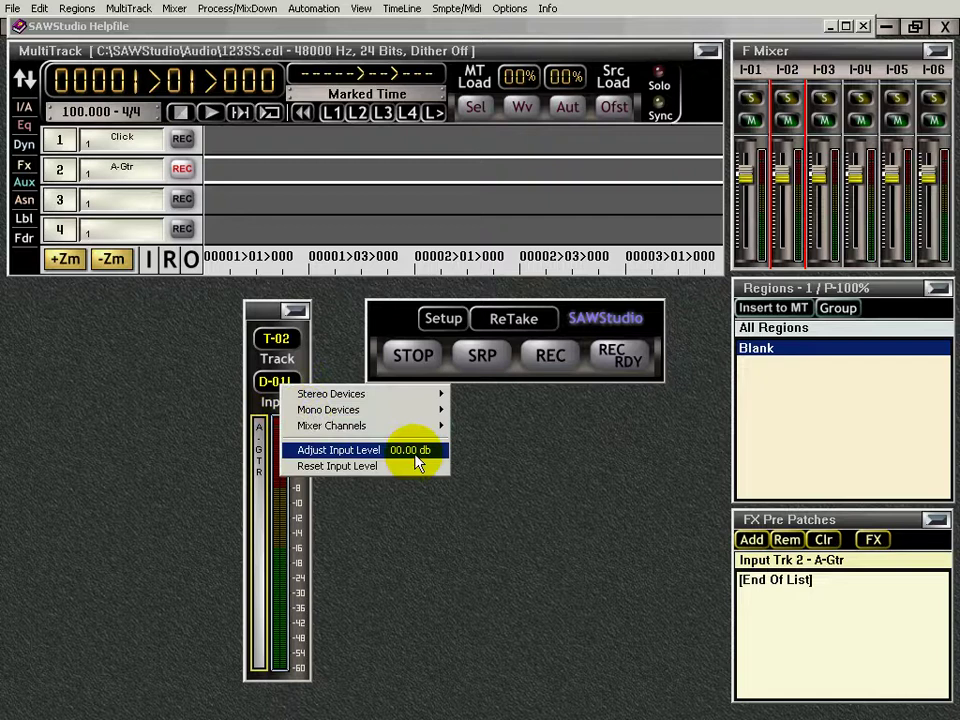
pyautogui.click(416, 527)
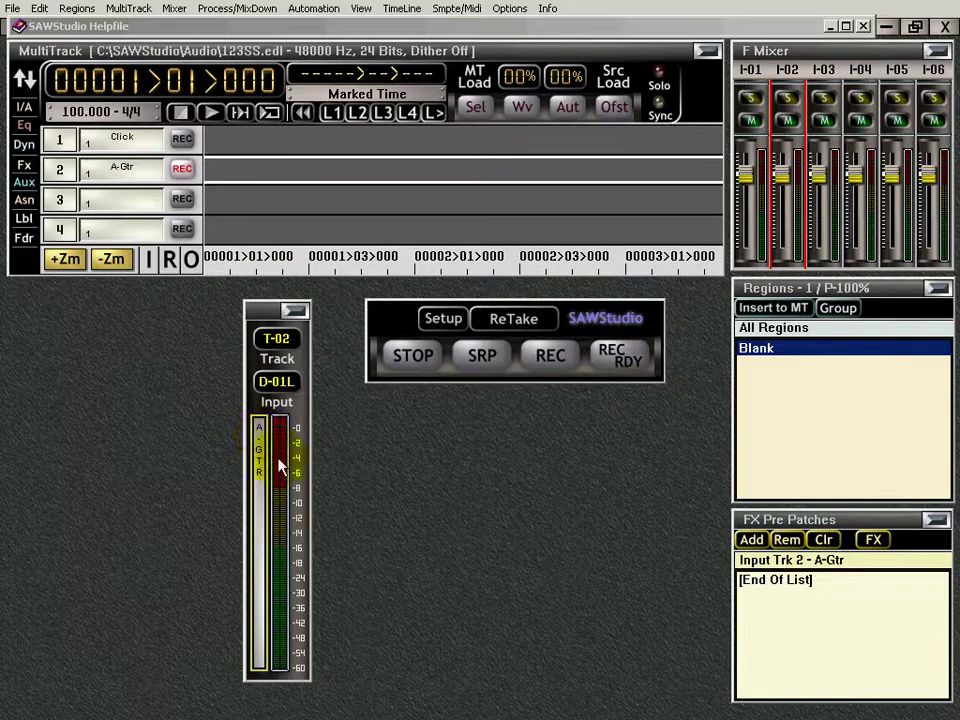
pyautogui.click(445, 322)
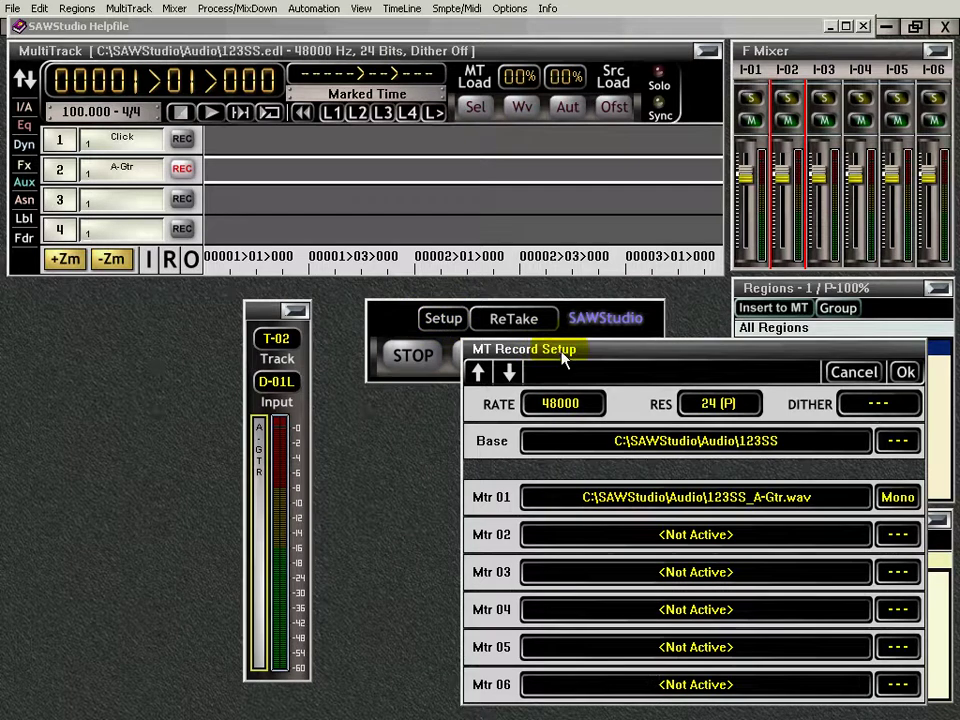
pyautogui.click(568, 406)
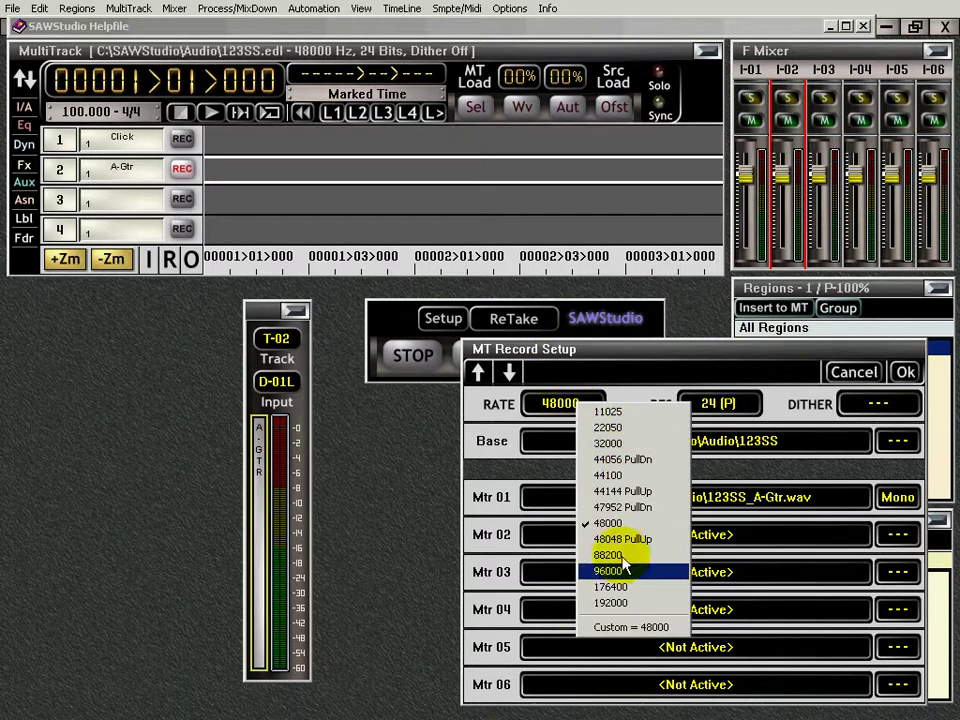
pyautogui.click(716, 402)
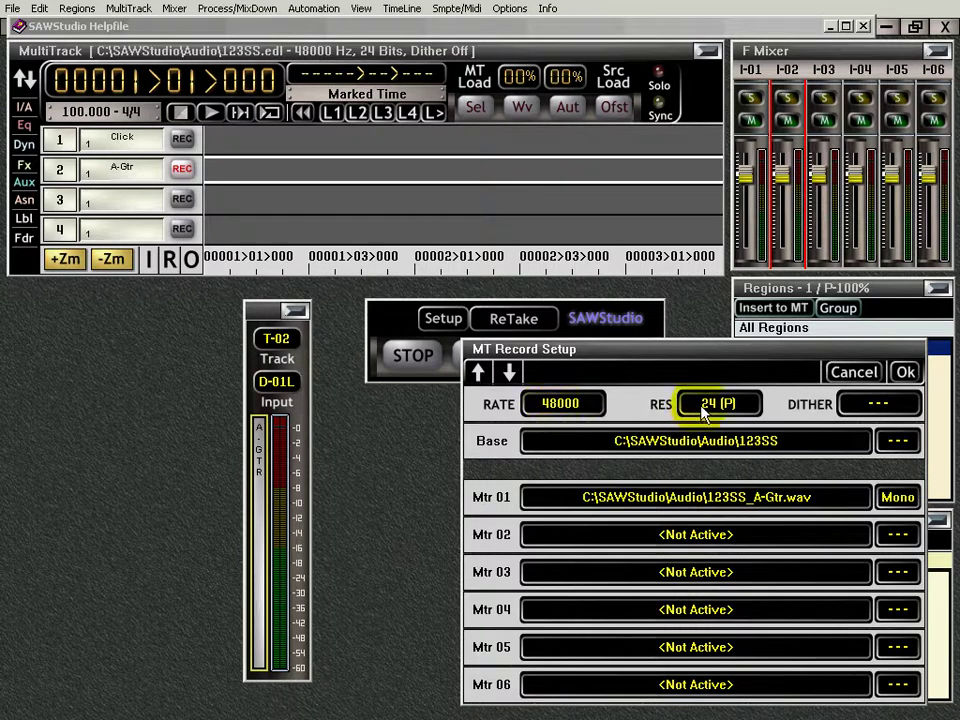
pyautogui.click(724, 402)
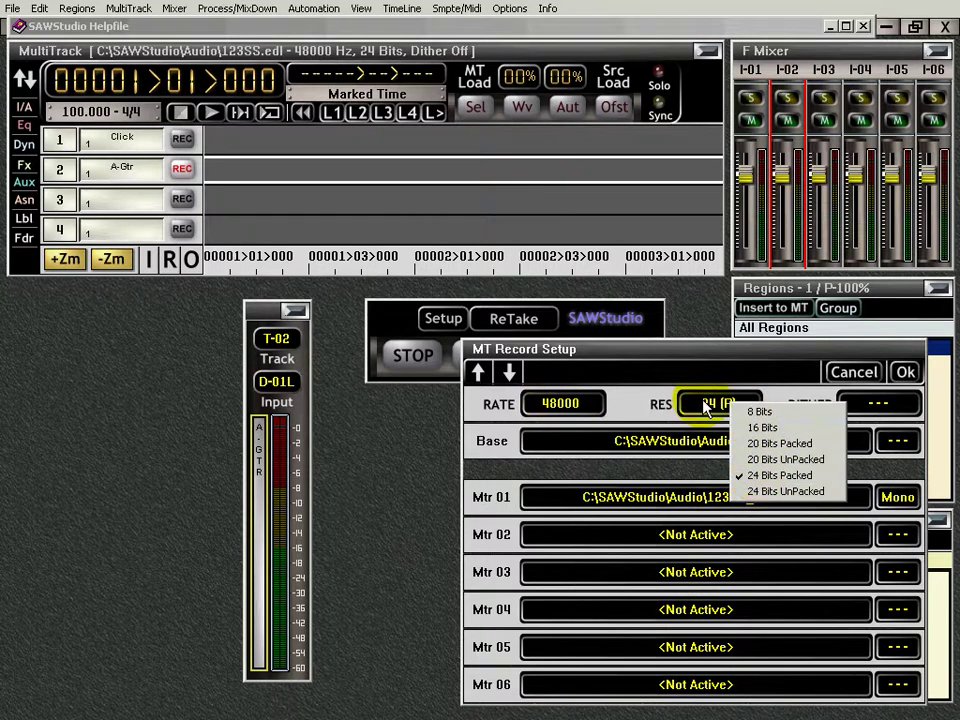
pyautogui.click(714, 402)
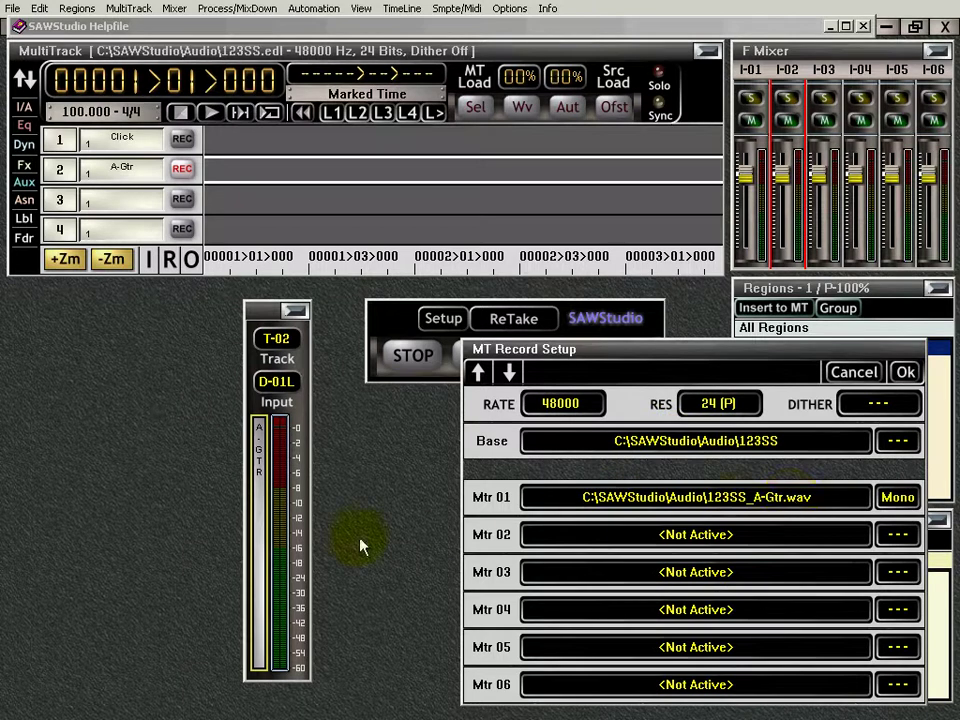
pyautogui.click(509, 372)
pyautogui.click(509, 372)
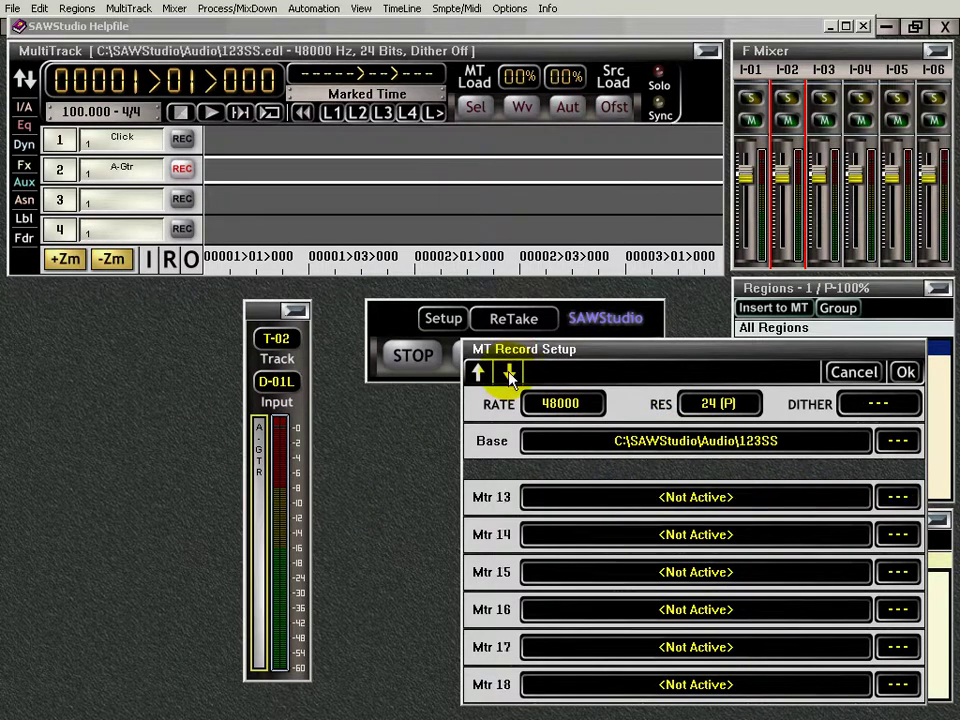
pyautogui.click(509, 372)
pyautogui.click(509, 372)
pyautogui.click(509, 372)
pyautogui.click(509, 372)
pyautogui.click(509, 372)
pyautogui.click(509, 372)
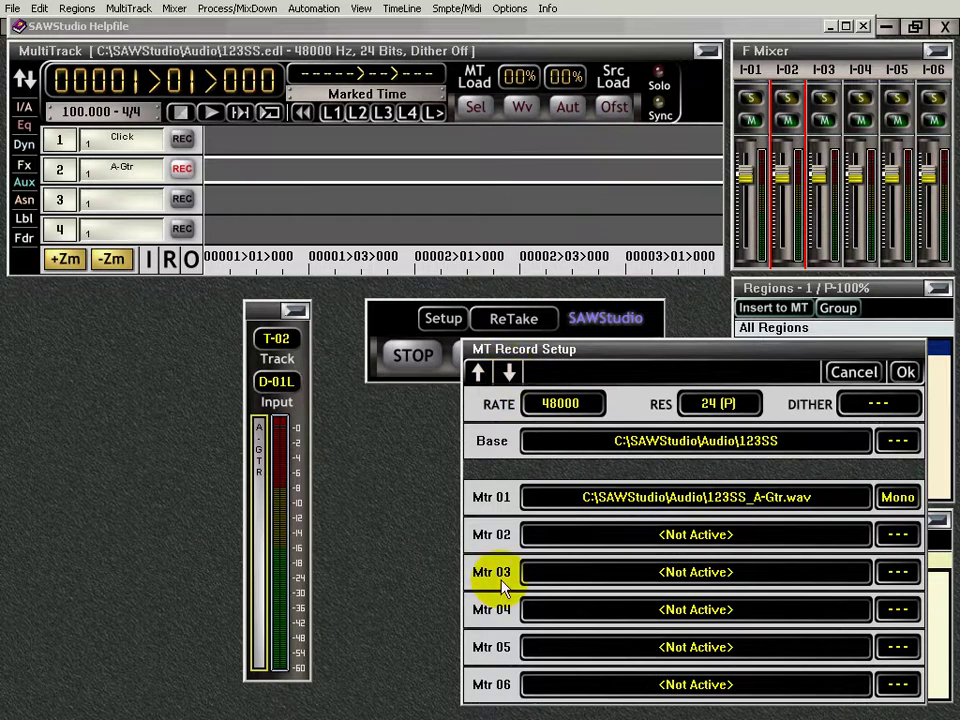
pyautogui.click(479, 372)
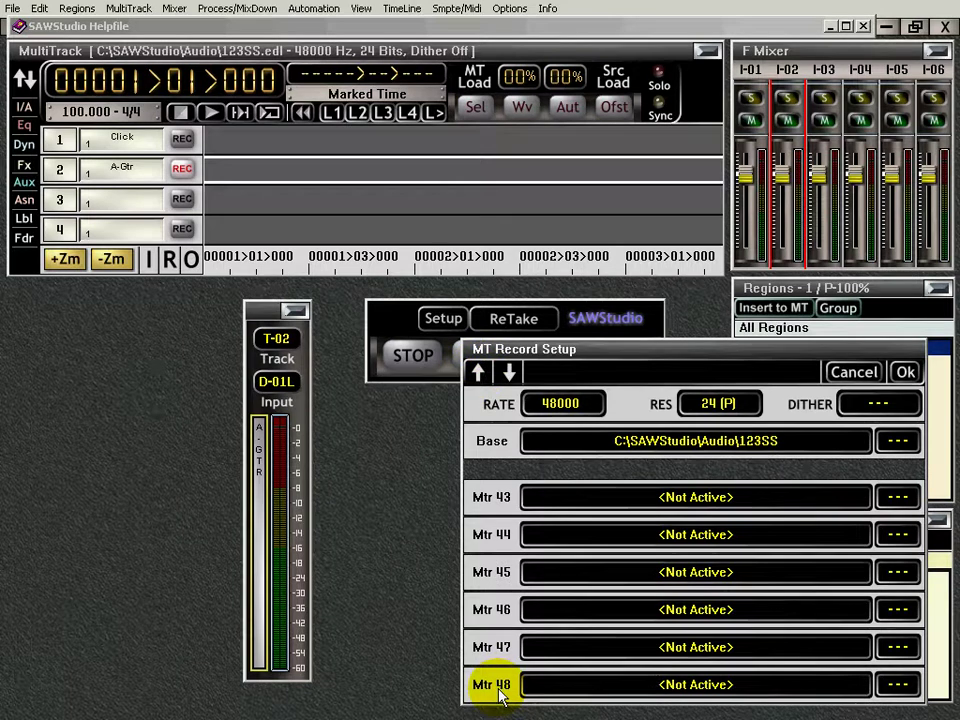
pyautogui.click(509, 372)
pyautogui.click(509, 372)
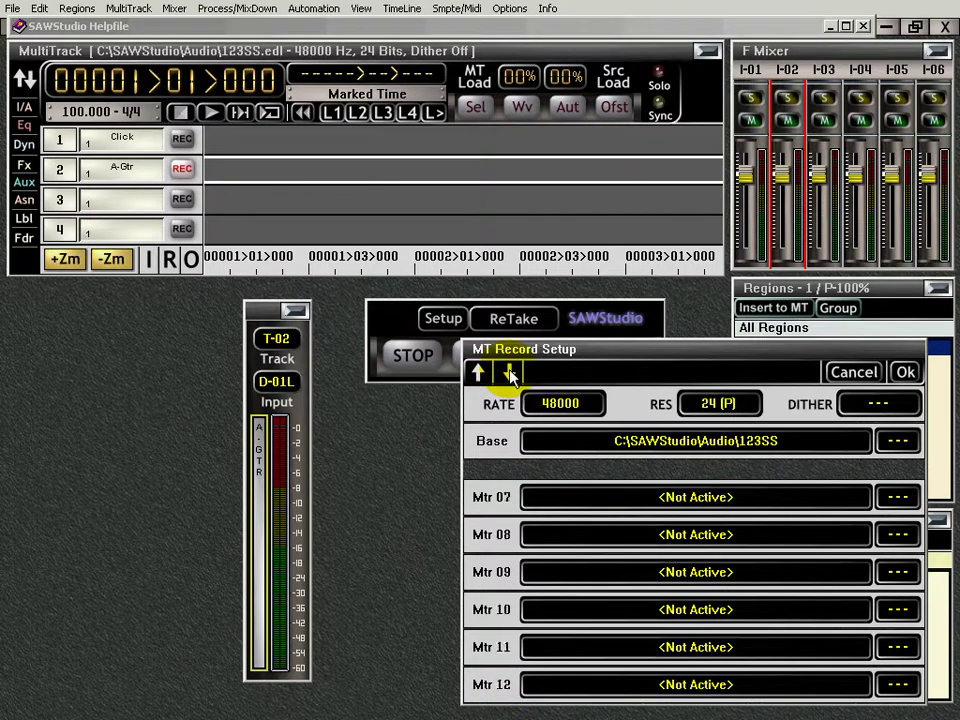
pyautogui.click(477, 373)
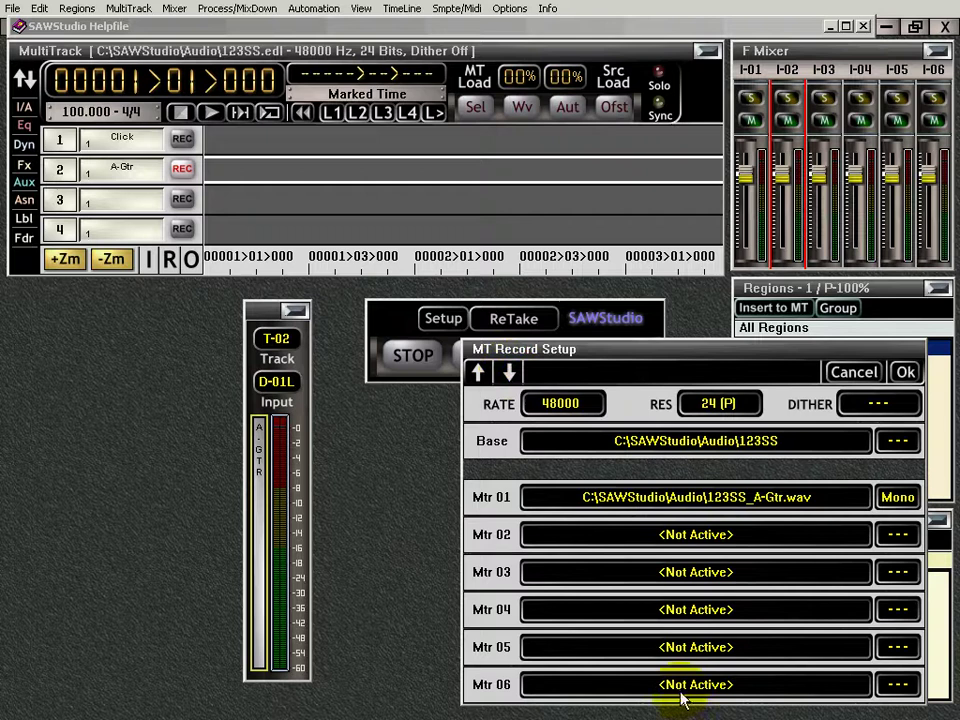
pyautogui.click(906, 372)
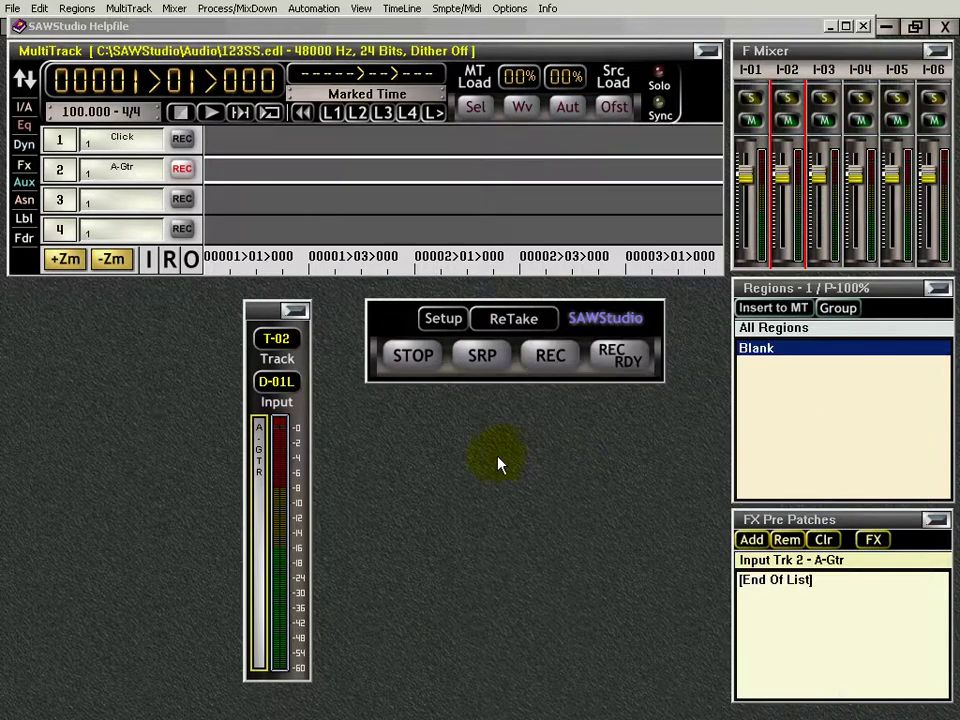
# Step: Choose Multi-Take Loop Record from the ReTake options
pyautogui.click(520, 330)
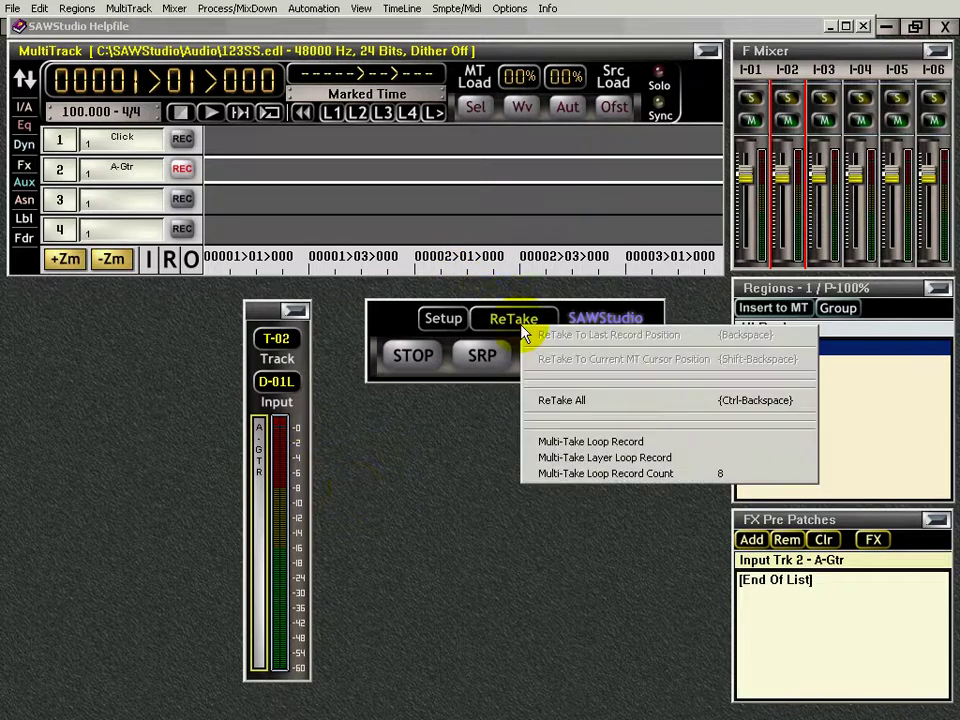
pyautogui.click(601, 443)
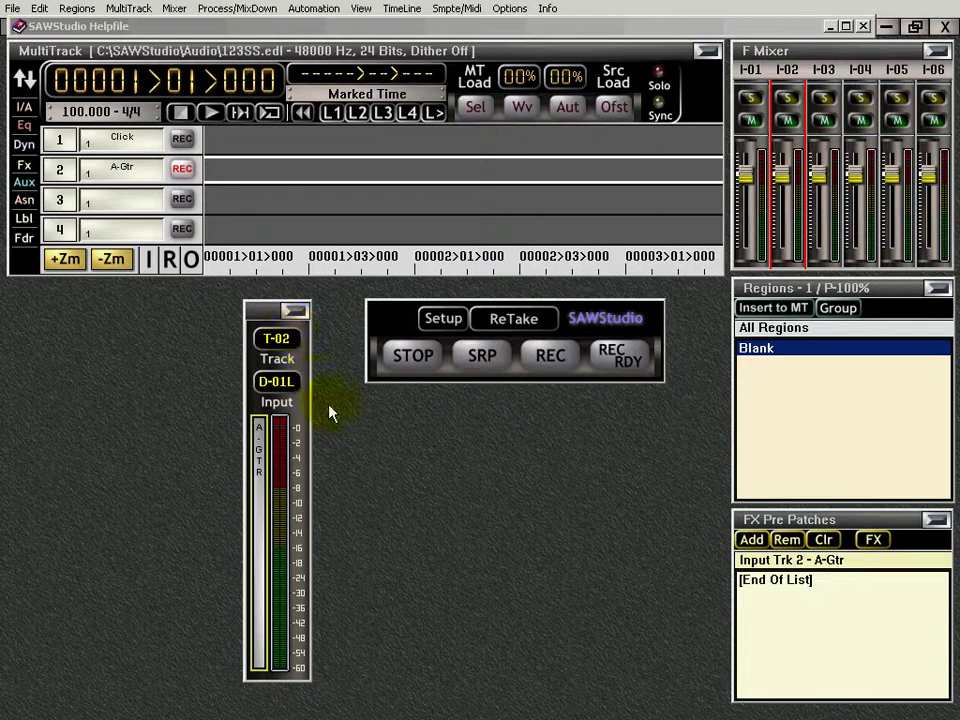
pyautogui.keyDown('ctrl'); pyautogui.click(295, 313); pyautogui.keyUp('ctrl')
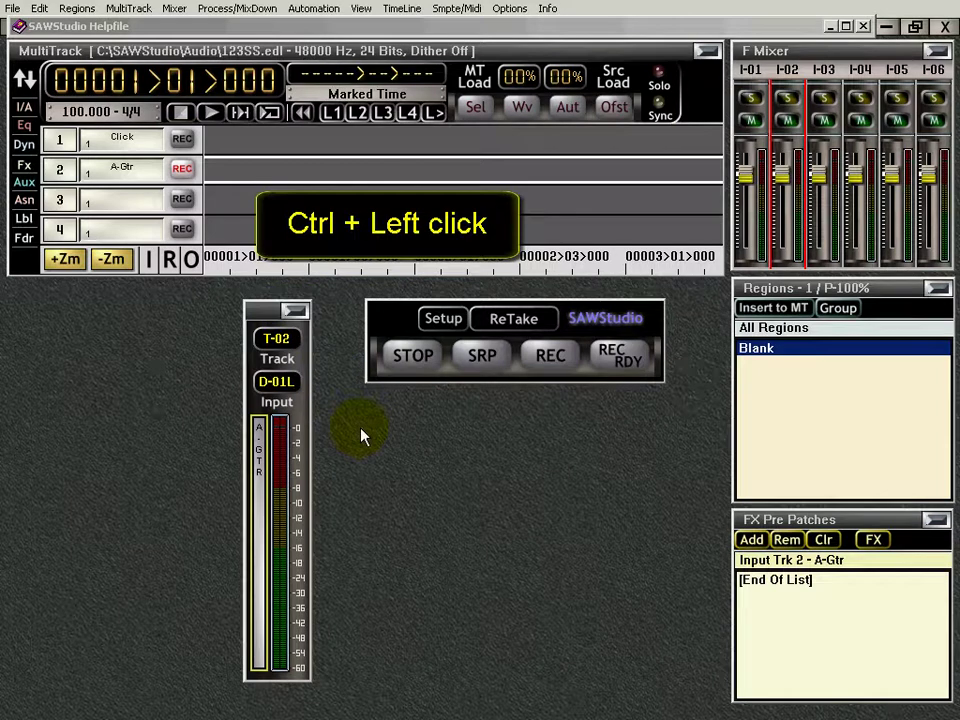
pyautogui.keyDown('ctrl'); pyautogui.click(295, 313); pyautogui.keyUp('ctrl')
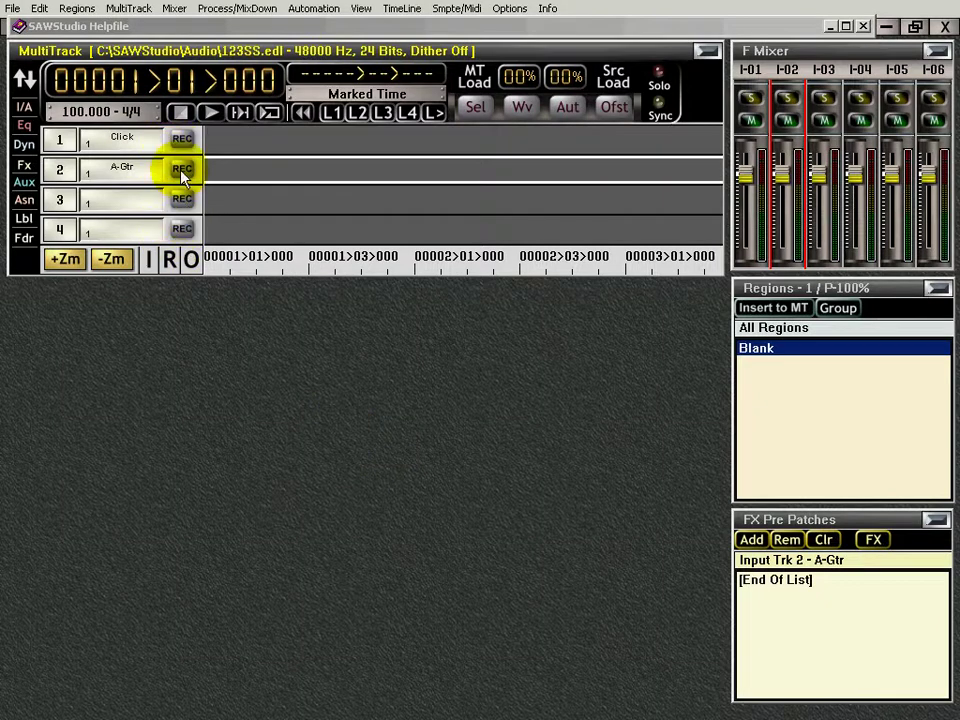
pyautogui.keyDown('shift'); pyautogui.click(178, 206); pyautogui.keyUp('shift')
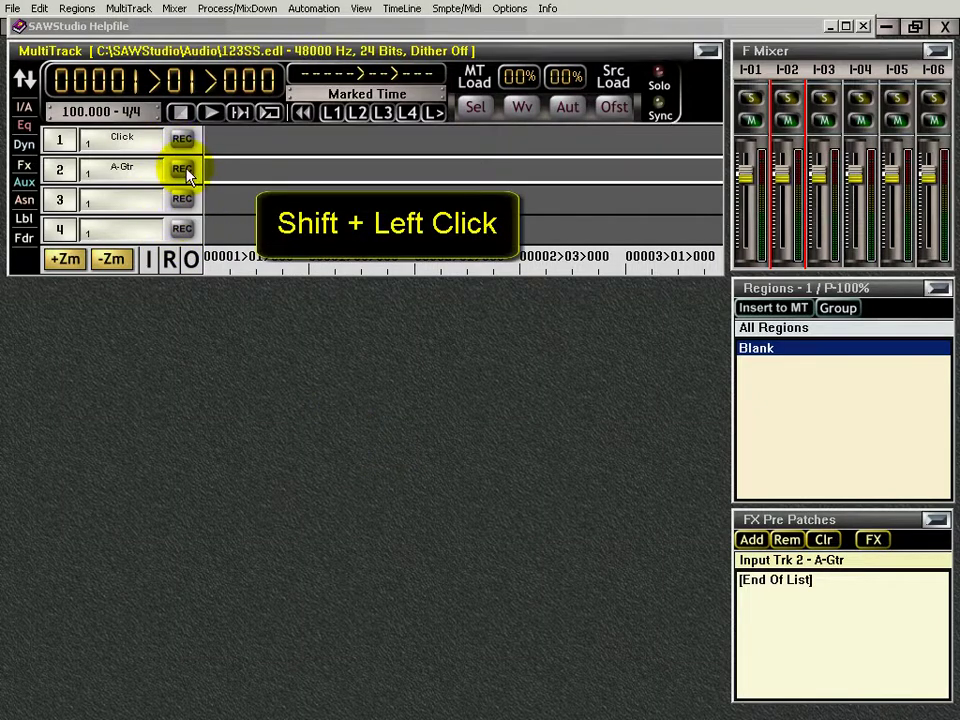
pyautogui.keyDown('shift'); pyautogui.click(183, 170); pyautogui.keyUp('shift')
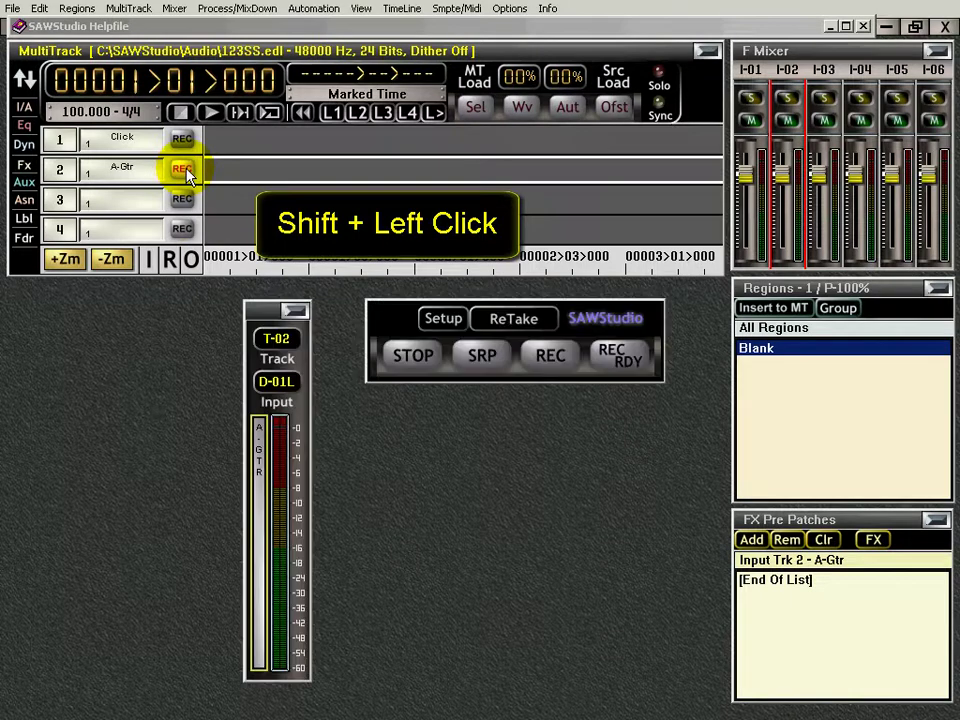
pyautogui.click(279, 382)
pyautogui.moveTo(374, 417)
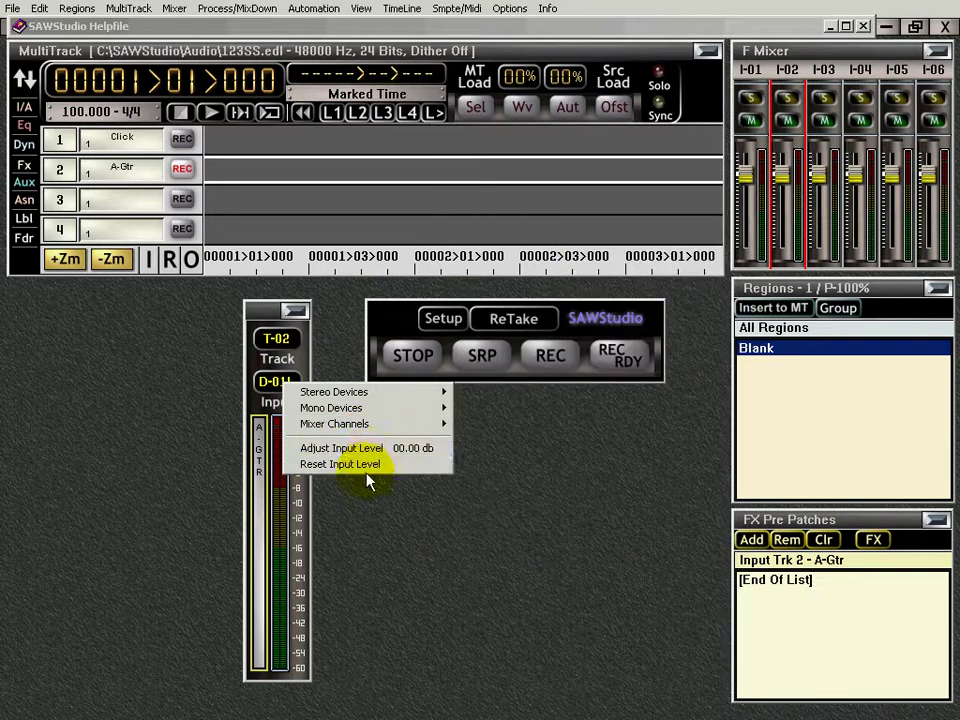
pyautogui.click(367, 488)
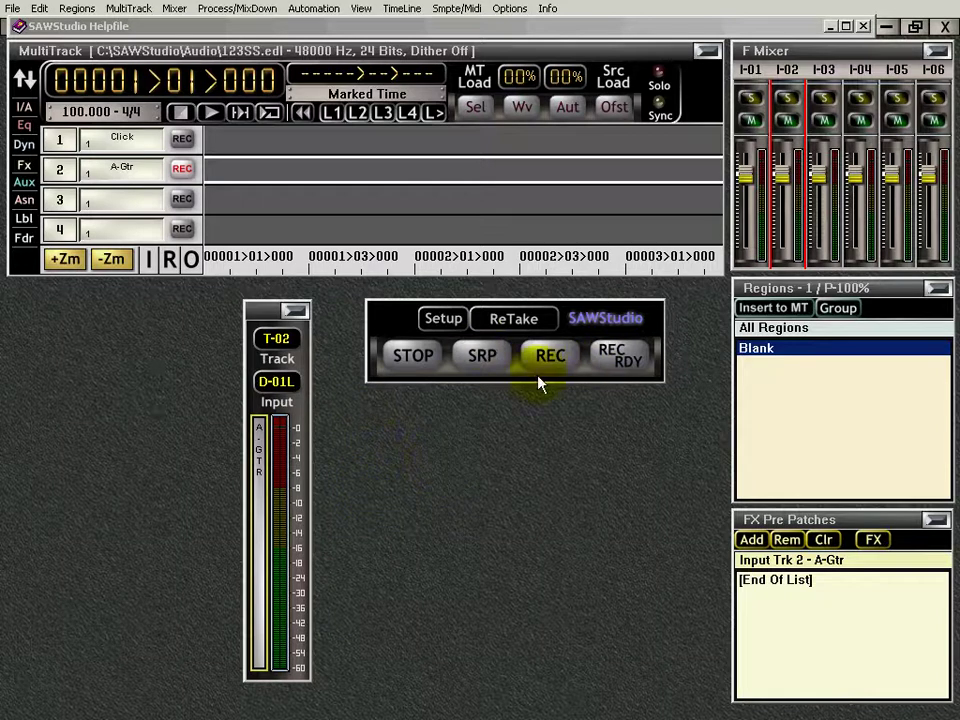
pyautogui.click(622, 360)
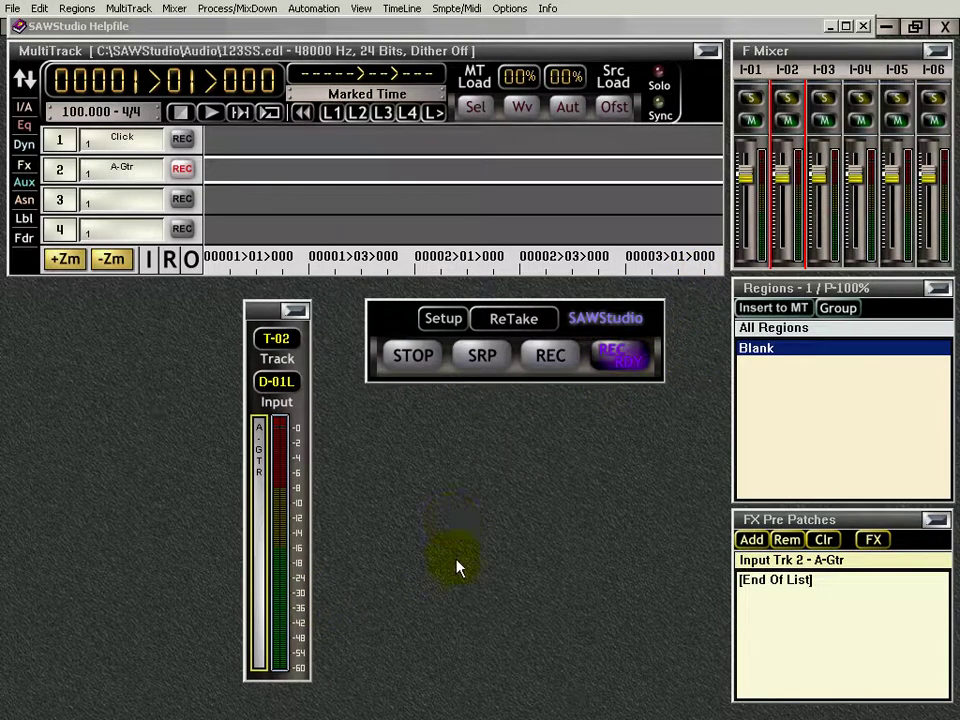
pyautogui.moveTo(279, 609); pyautogui.dragTo(275, 439)
pyautogui.click(618, 358)
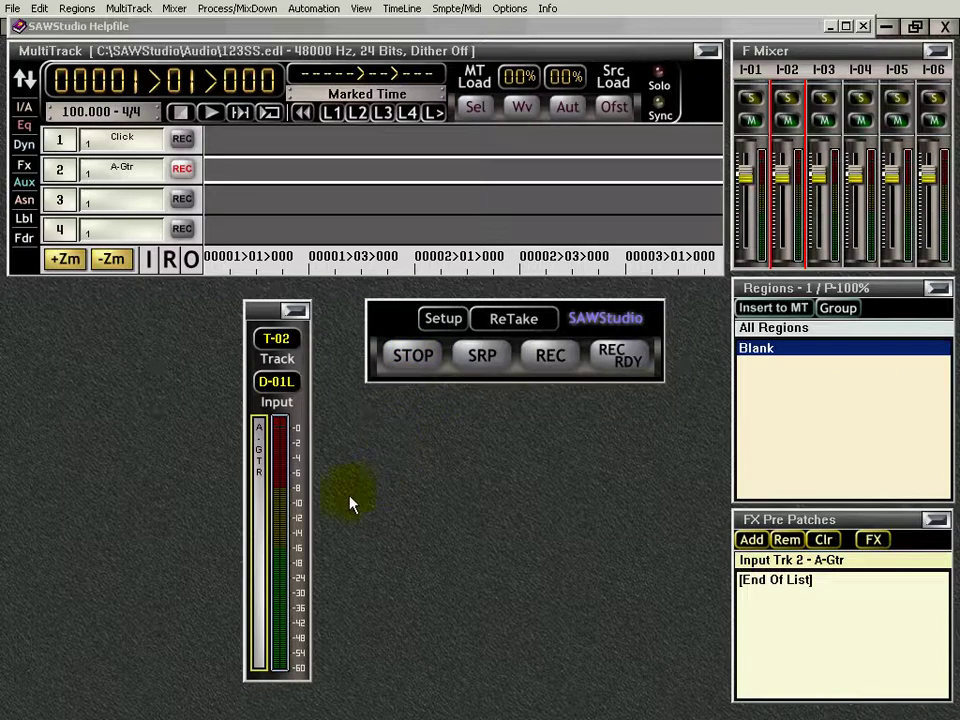
# Step: Mark a short range on the ruler and record a take on track 2 with REC RDY and SRP
pyautogui.click(238, 264)
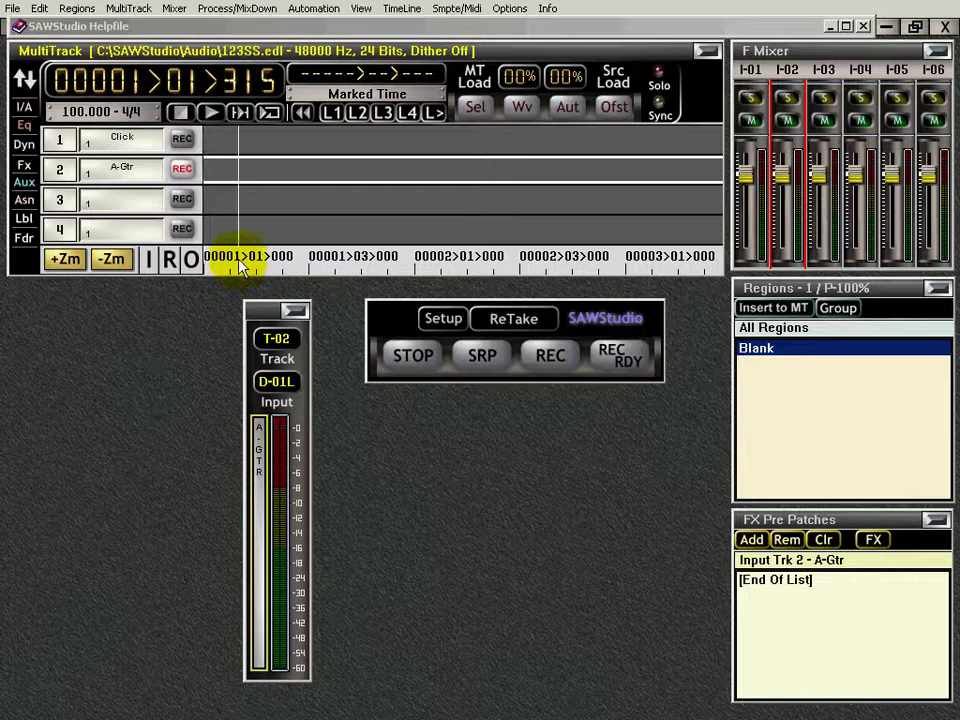
pyautogui.moveTo(240, 265); pyautogui.dragTo(313, 265)
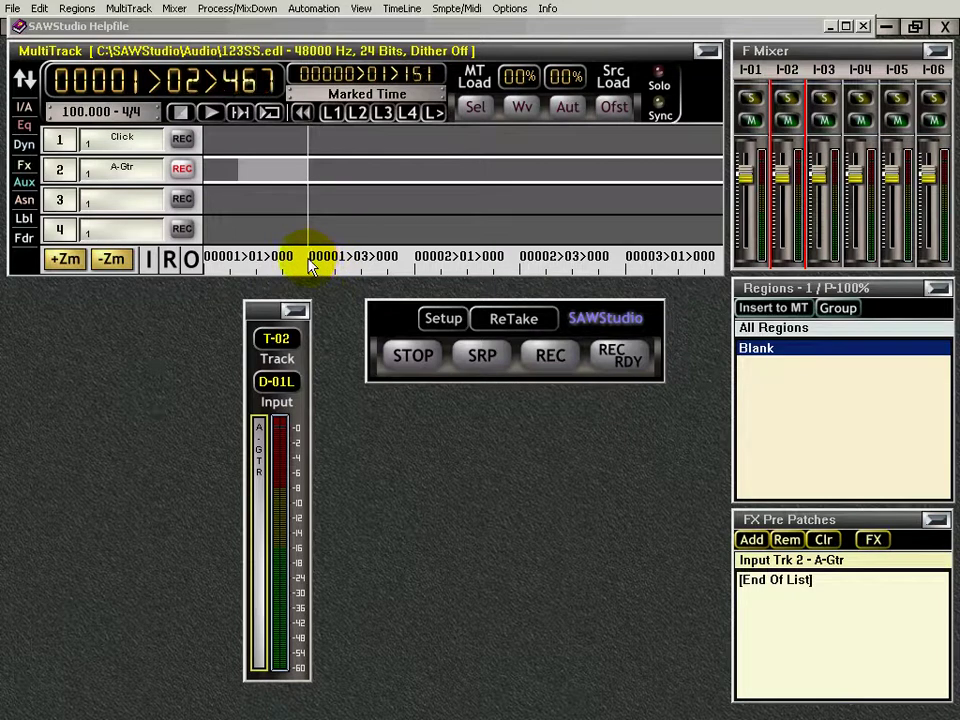
pyautogui.click(222, 266)
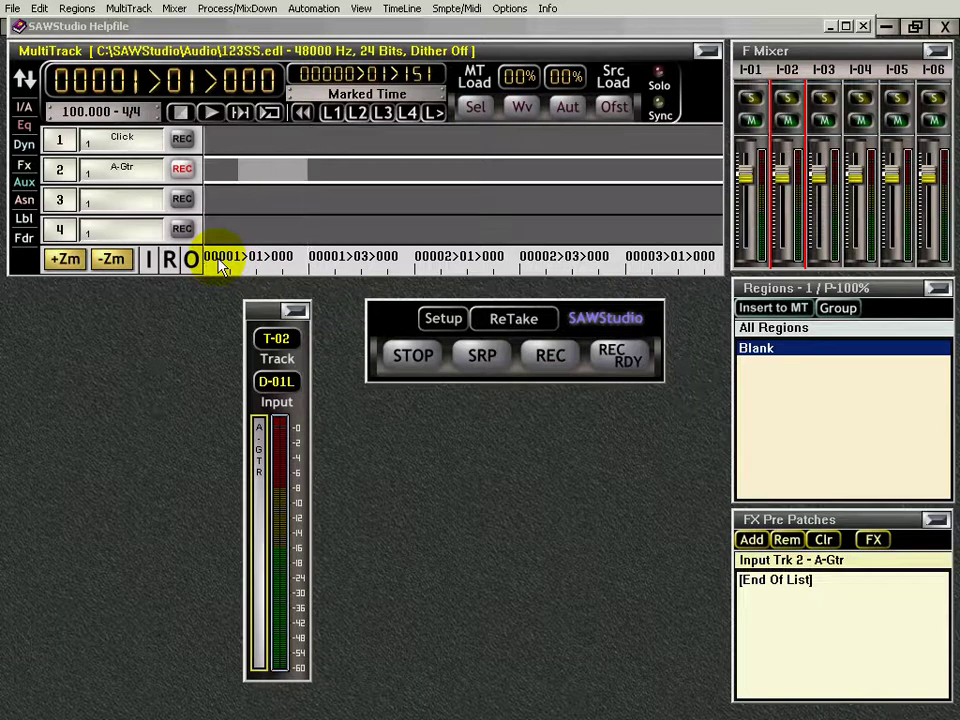
pyautogui.click(621, 364)
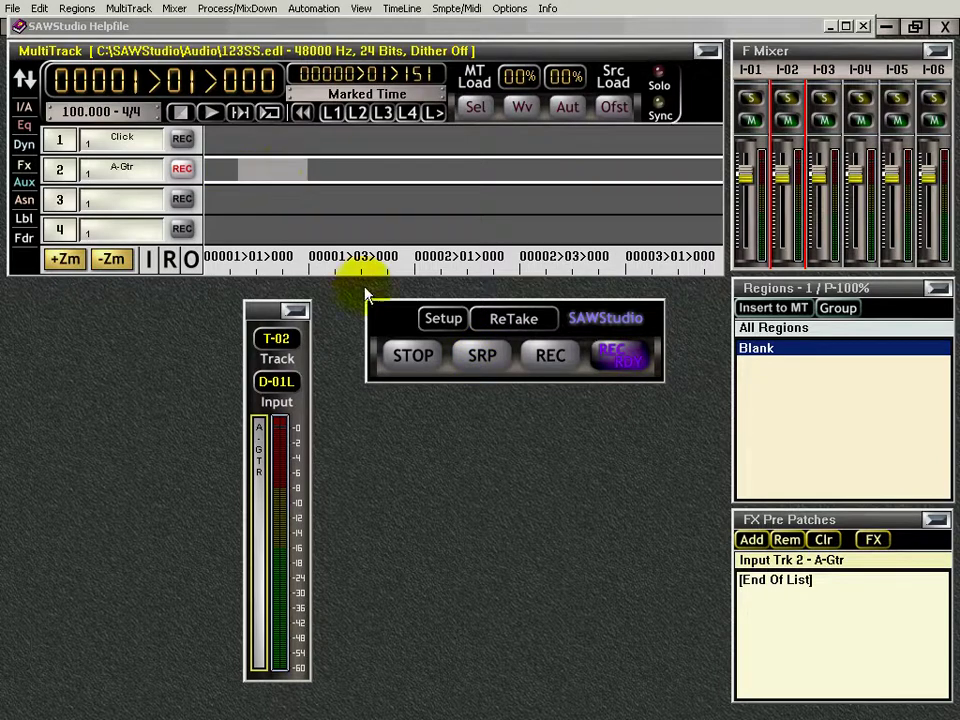
pyautogui.click(483, 360)
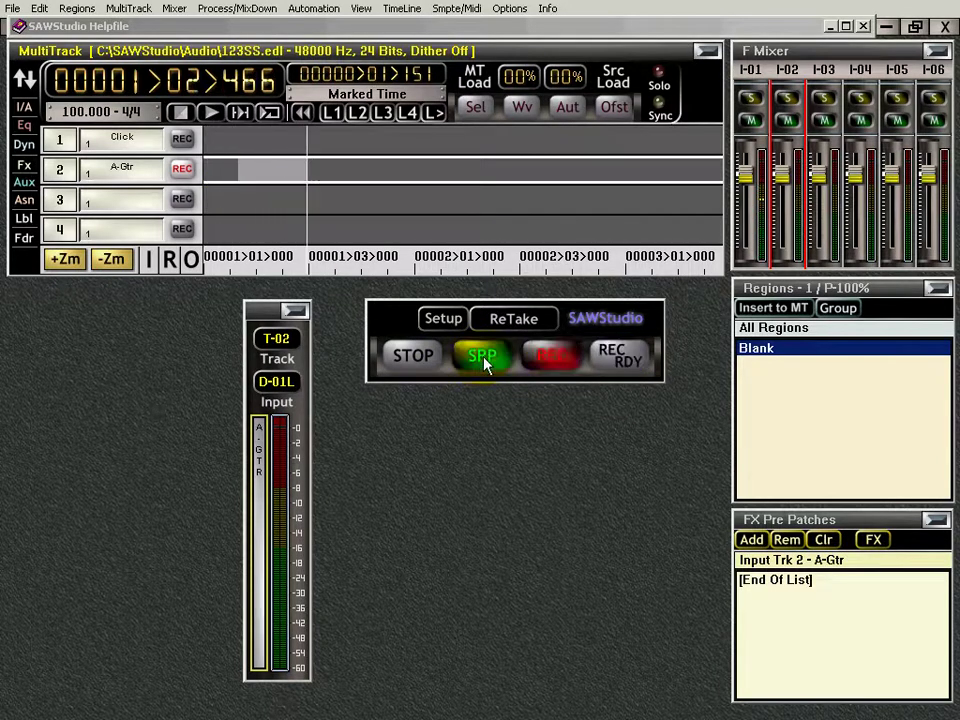
pyautogui.click(415, 358)
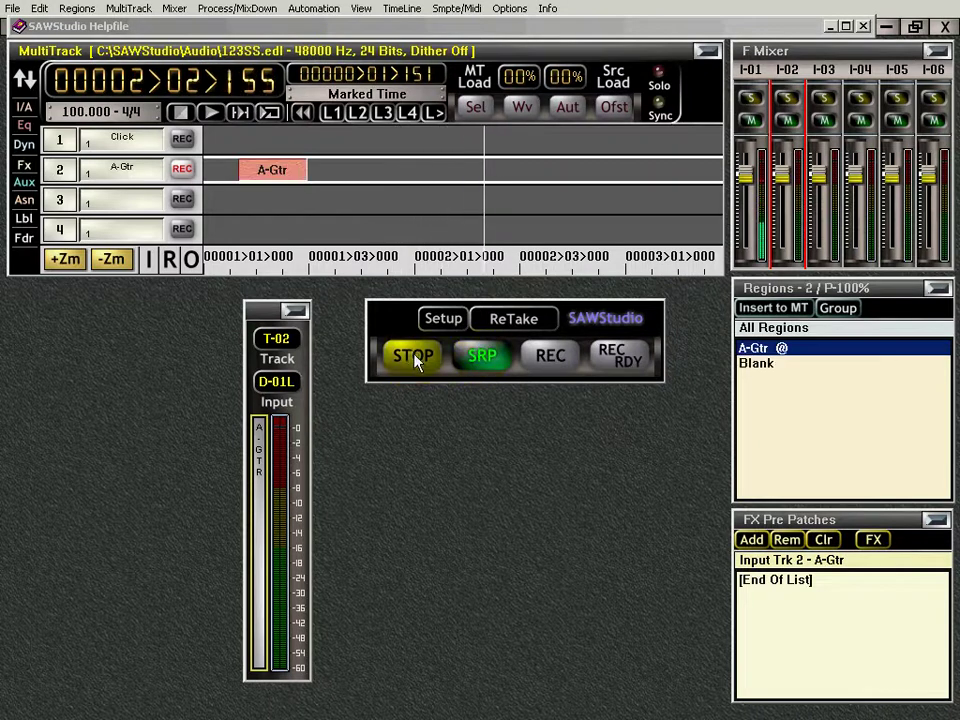
# Step: Re-arm recording, select the new A-Gtr region, then cancel the armed recording
pyautogui.click(416, 360)
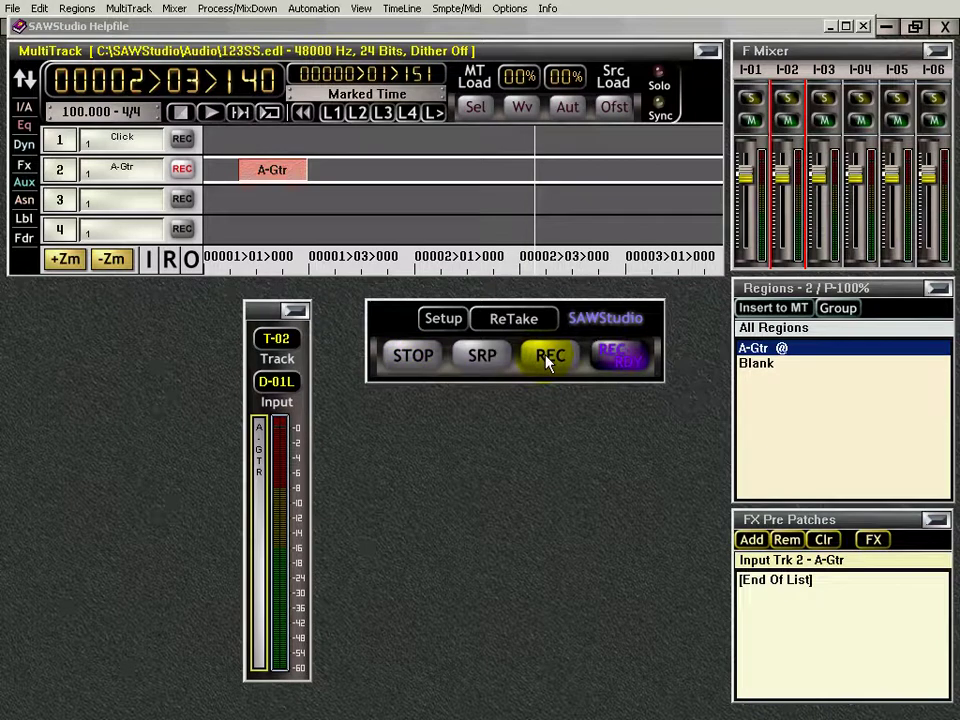
pyautogui.click(278, 172)
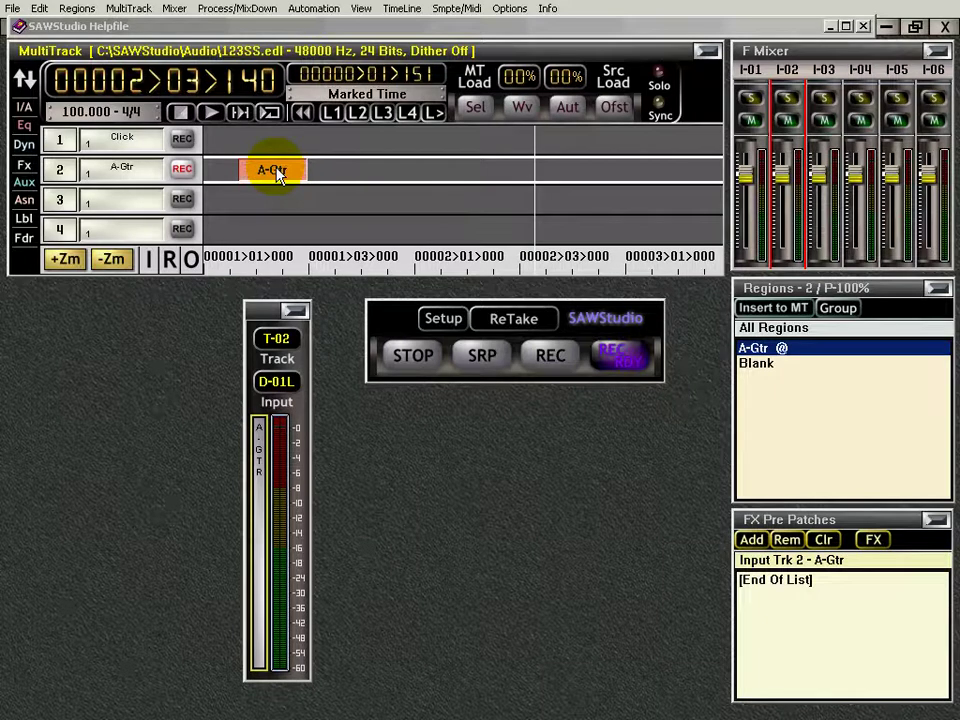
pyautogui.click(424, 358)
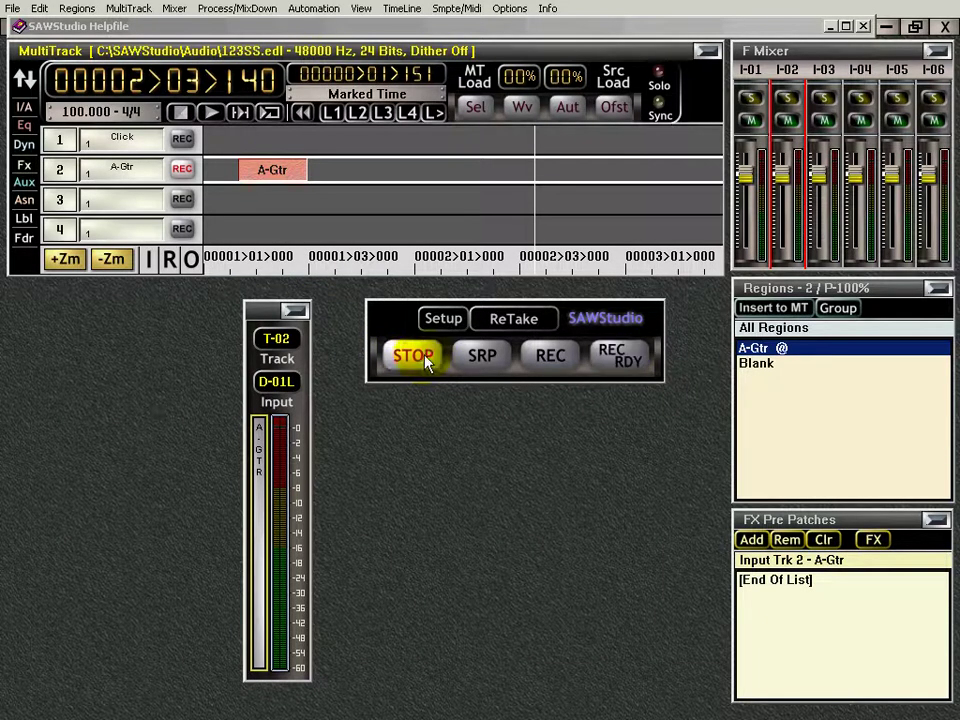
# Step: Delete the A-Gtr region, record a new take, then delete the A-Gtr | #003 region
pyautogui.click(273, 172)
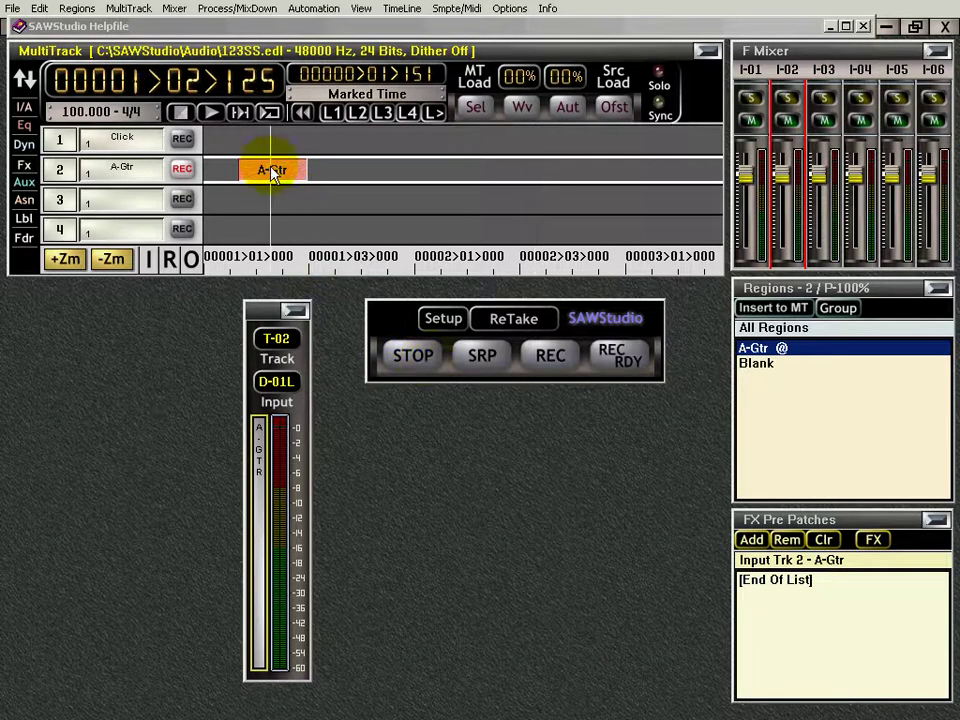
pyautogui.press('Delete')
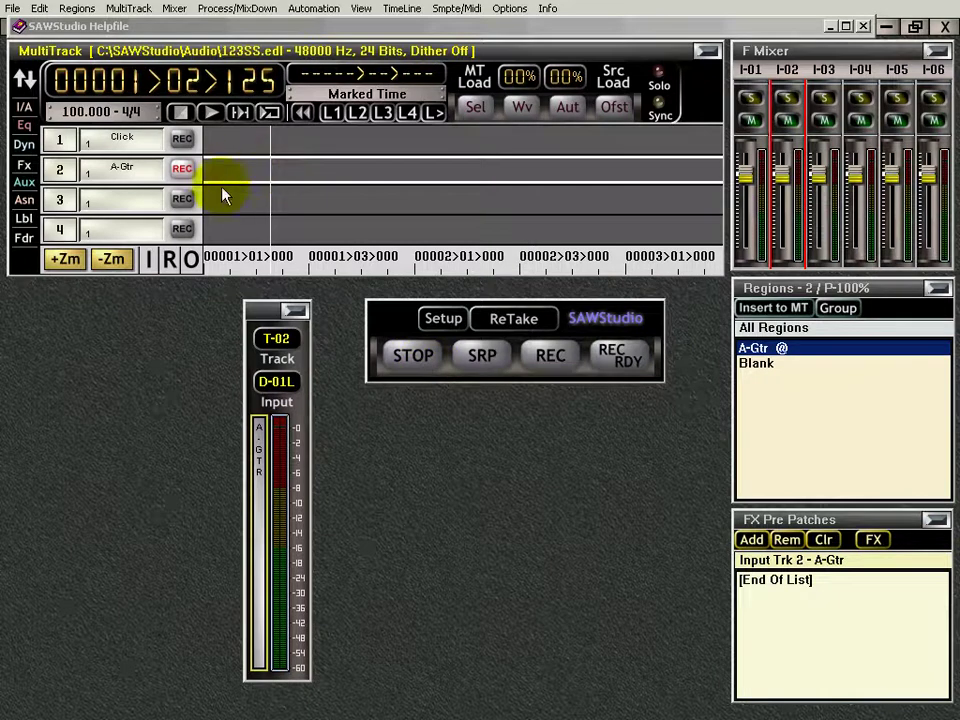
pyautogui.click(239, 259)
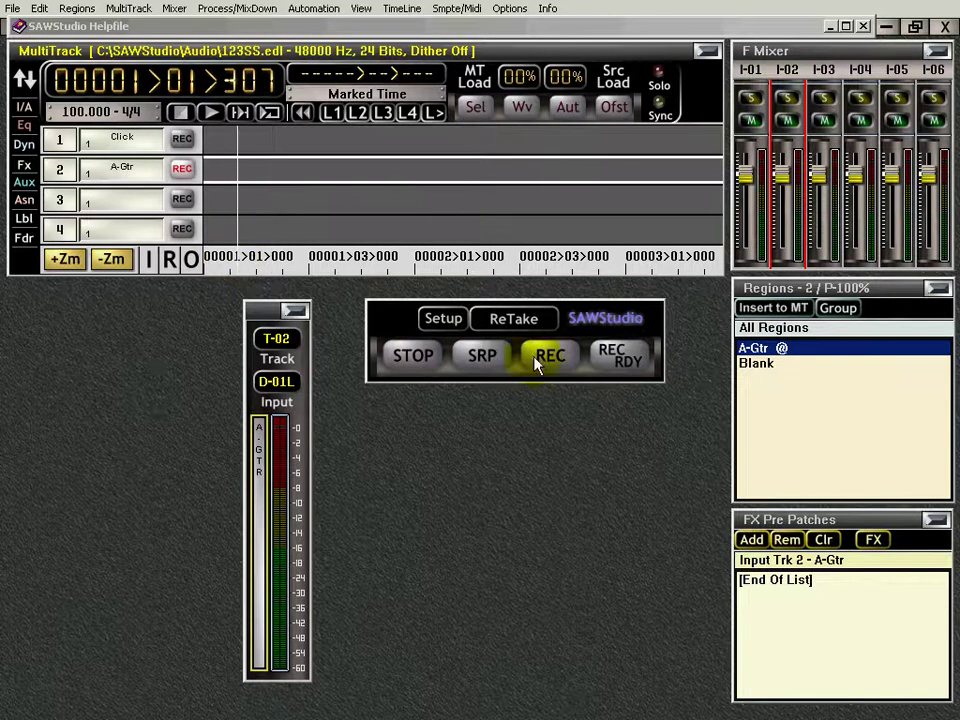
pyautogui.click(561, 359)
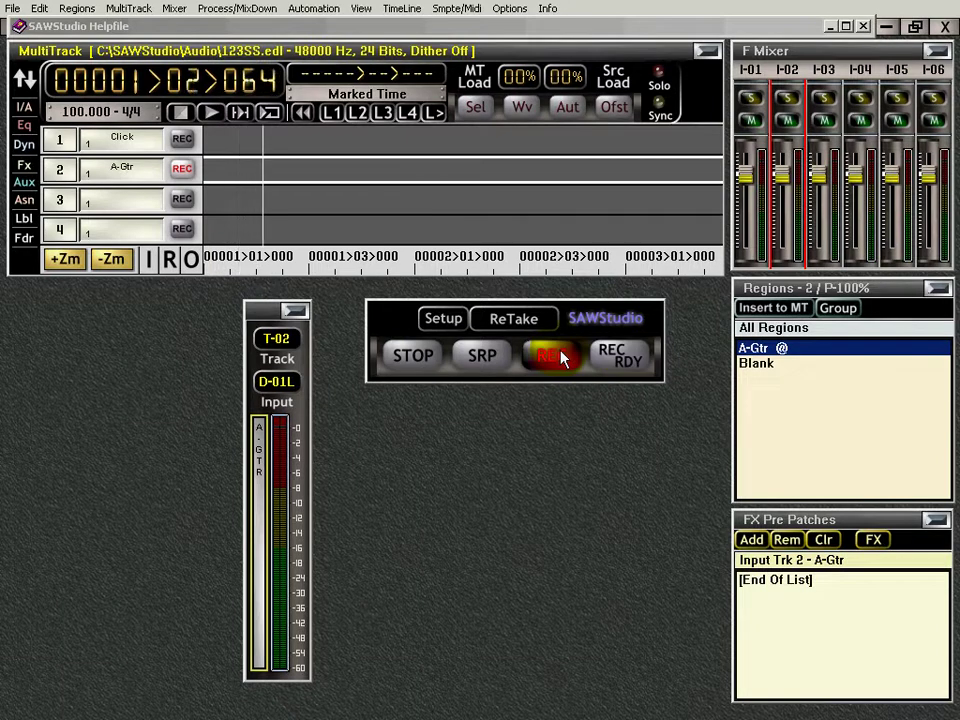
pyautogui.click(410, 357)
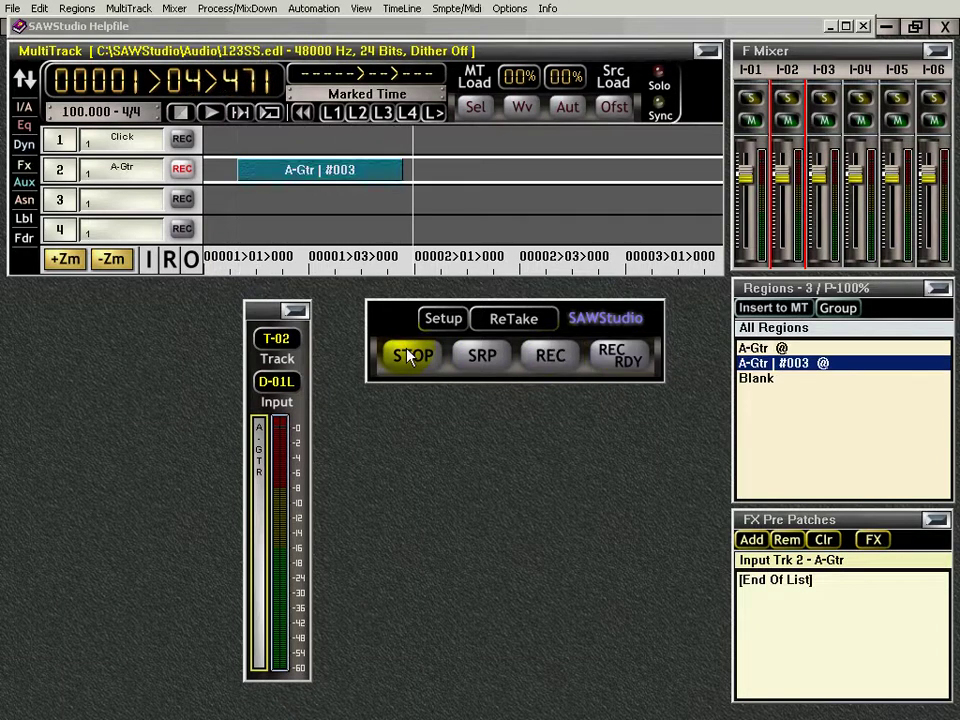
pyautogui.click(326, 180)
pyautogui.press('Delete')
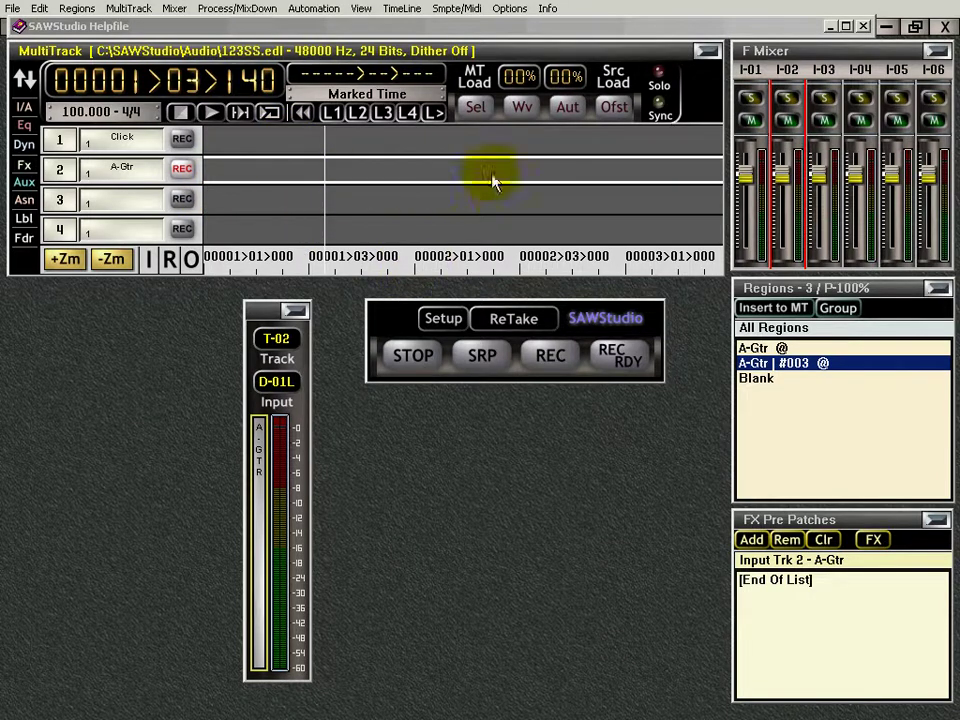
# Step: Mark a loop range on the ruler and turn on Multi-Take Loop Record
pyautogui.click(254, 265)
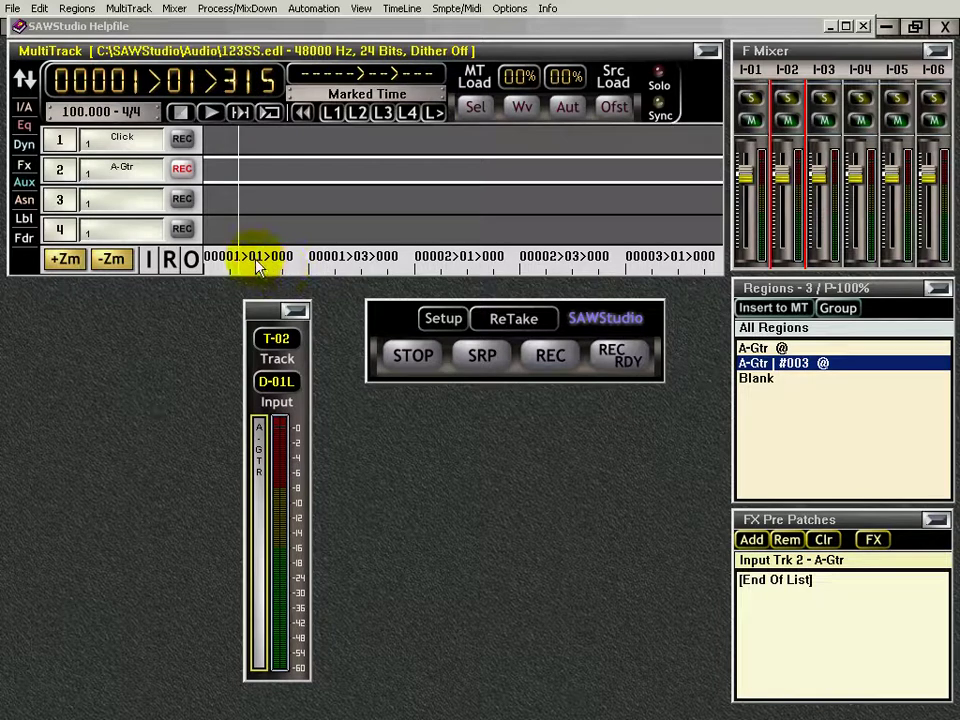
pyautogui.moveTo(254, 265); pyautogui.dragTo(333, 263)
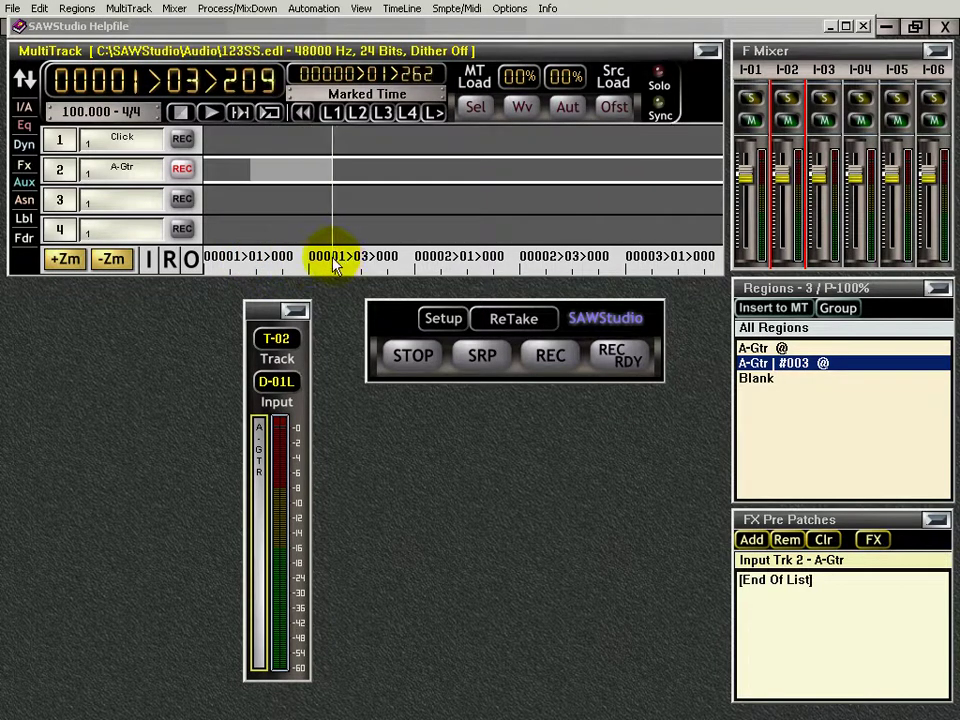
pyautogui.click(217, 261)
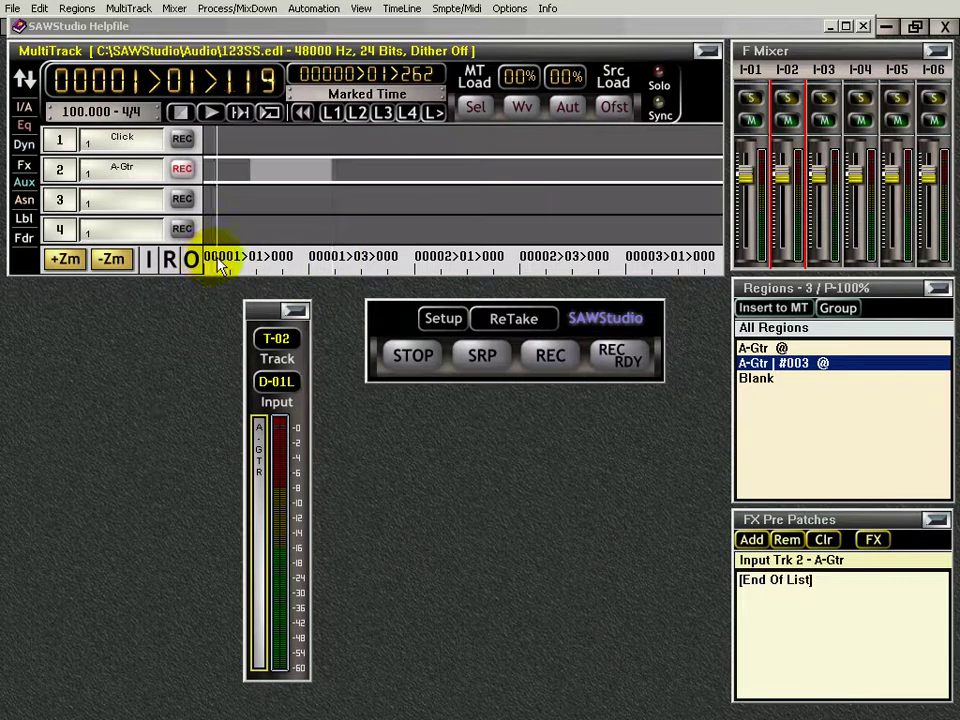
pyautogui.click(513, 330)
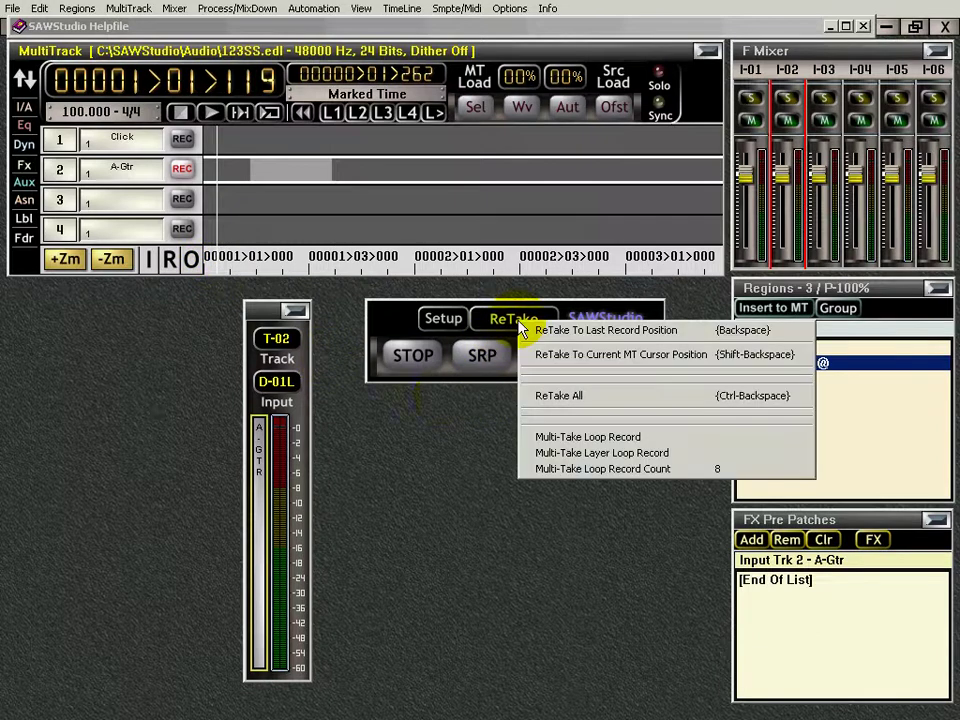
pyautogui.click(568, 440)
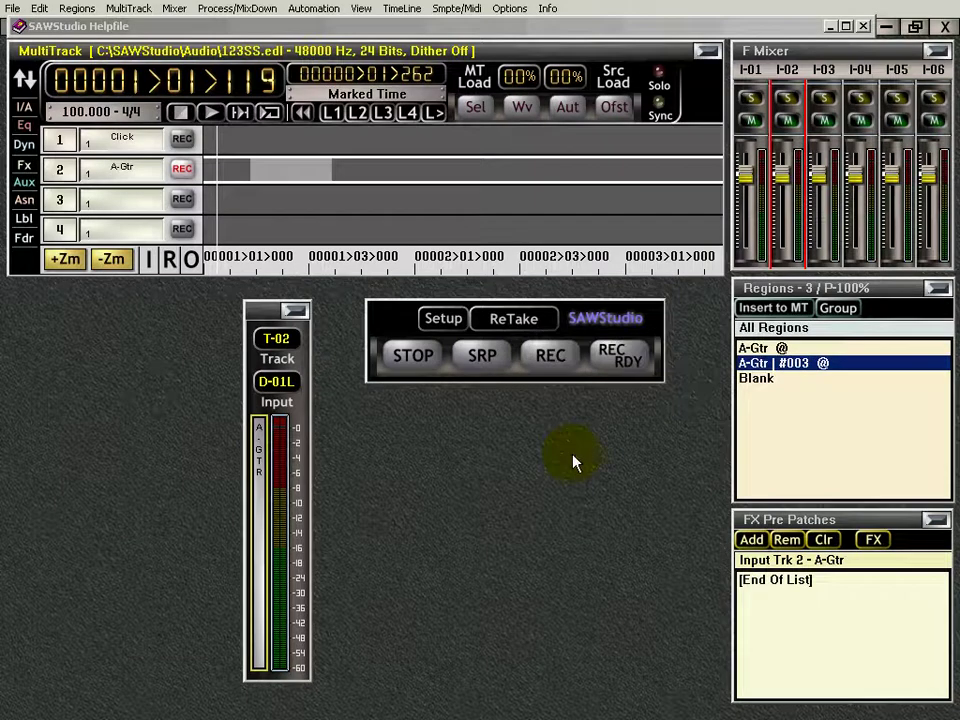
# Step: Arm REC RDY and start looped playback to record repeated takes on track 2
pyautogui.click(626, 360)
pyautogui.click(482, 358)
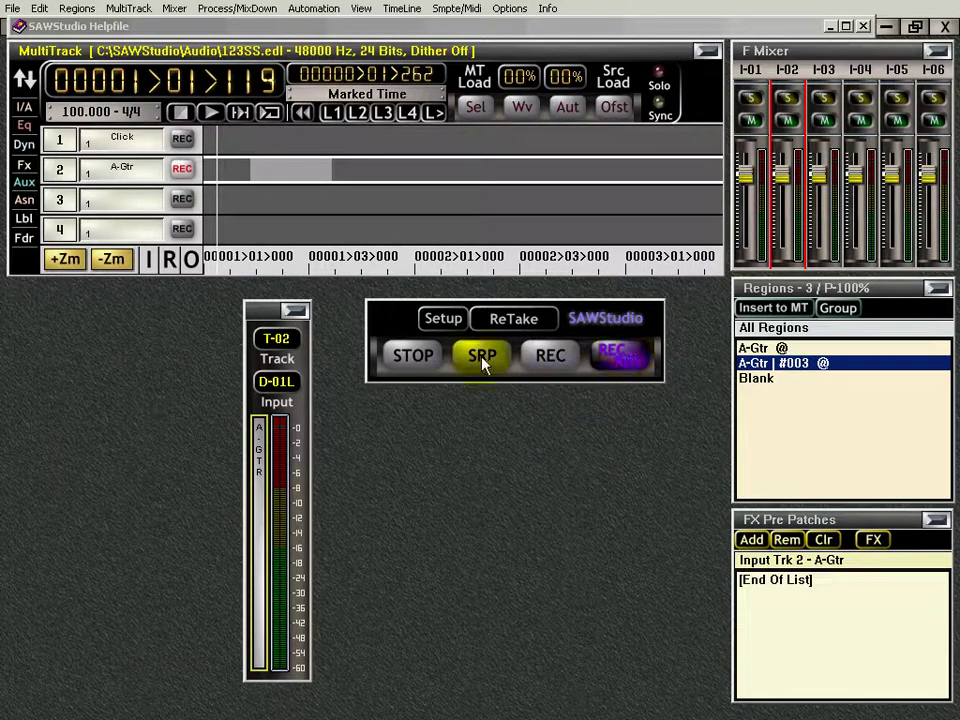
pyautogui.click(284, 178)
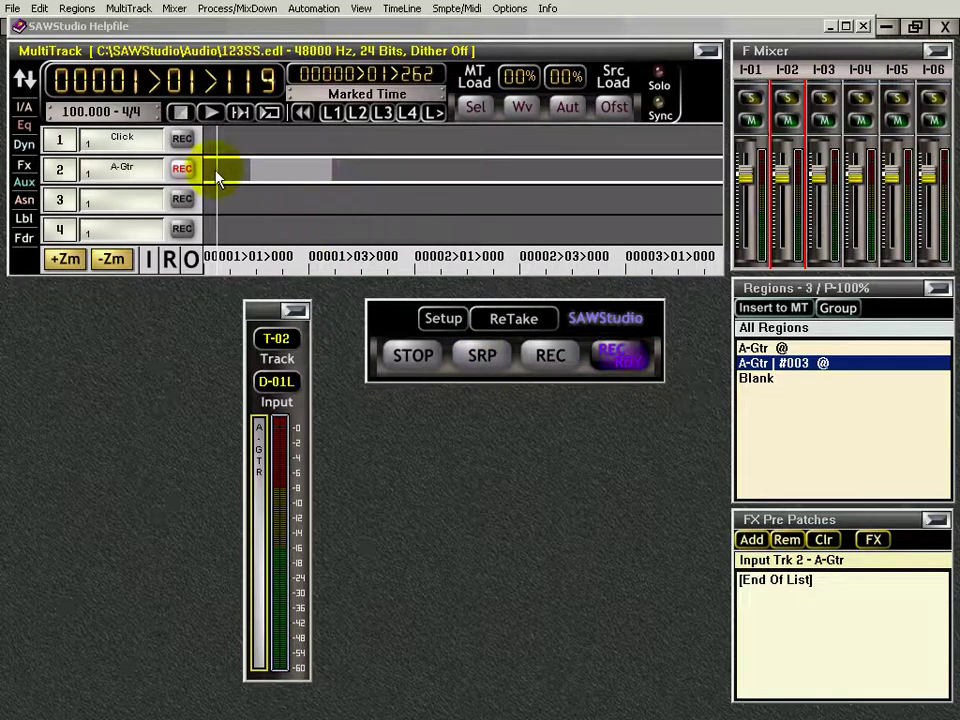
pyautogui.click(326, 188)
pyautogui.click(495, 360)
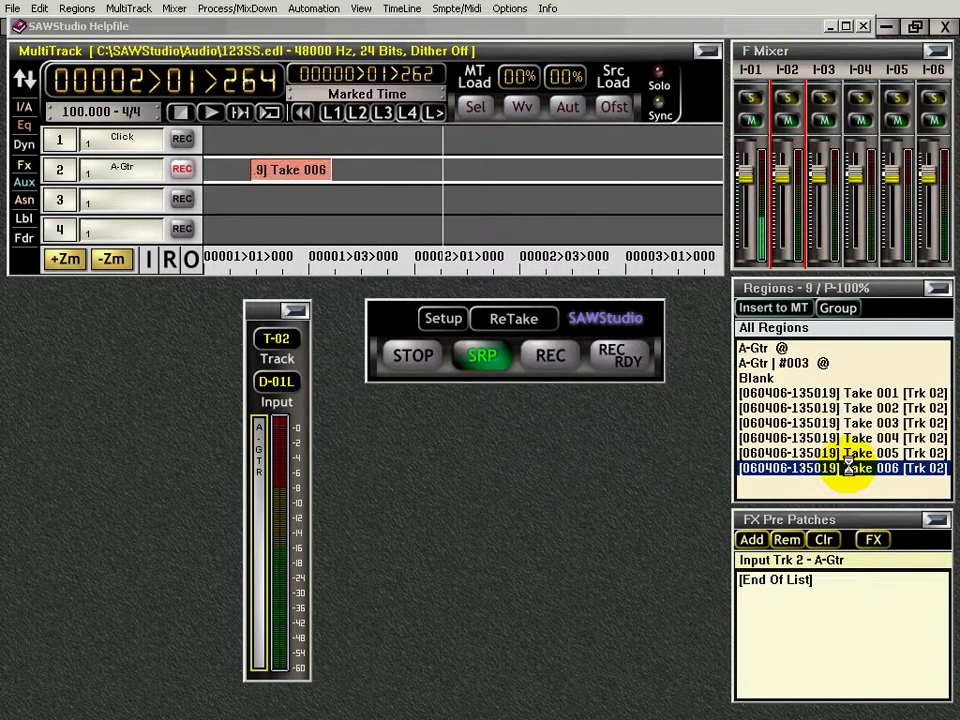
# Step: Stop the loop recording and check that the loop record count stays at 8
pyautogui.click(428, 358)
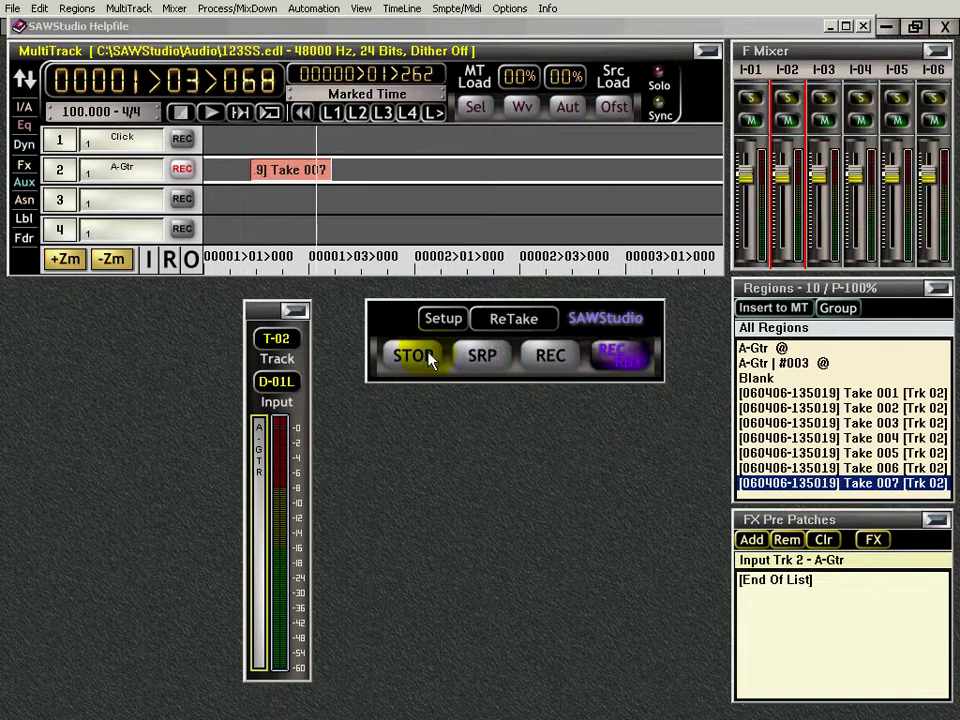
pyautogui.rightClick(517, 327)
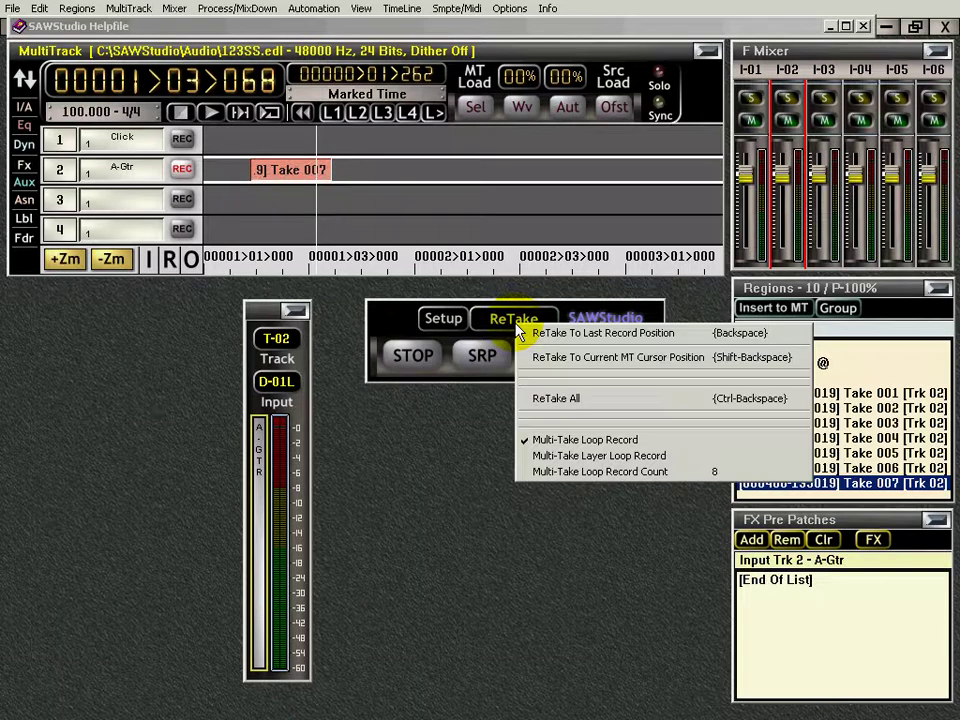
pyautogui.click(584, 474)
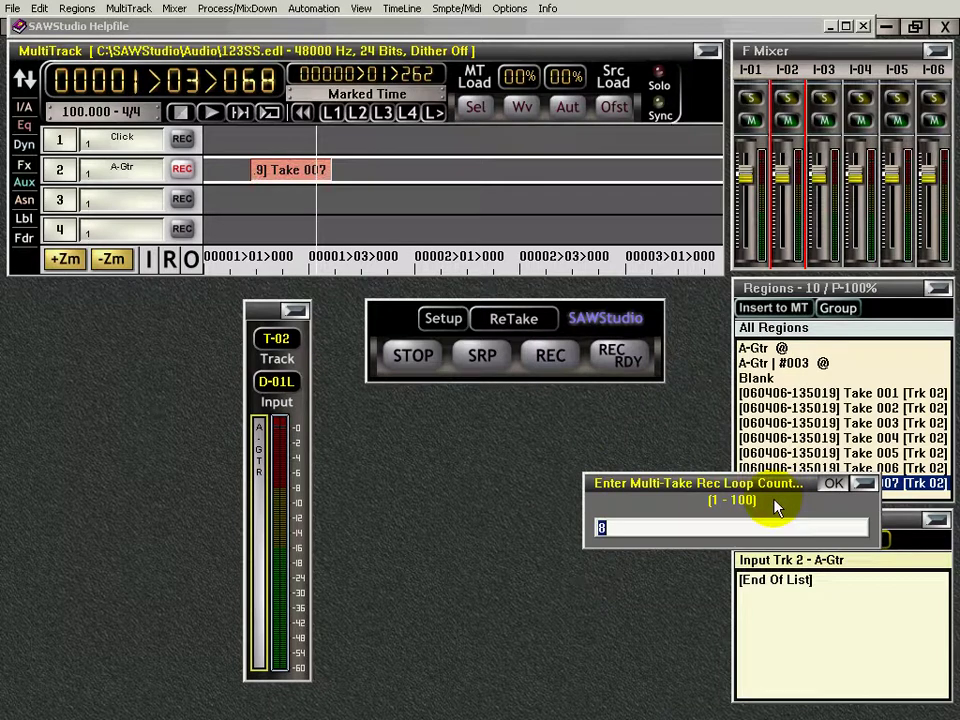
pyautogui.click(863, 484)
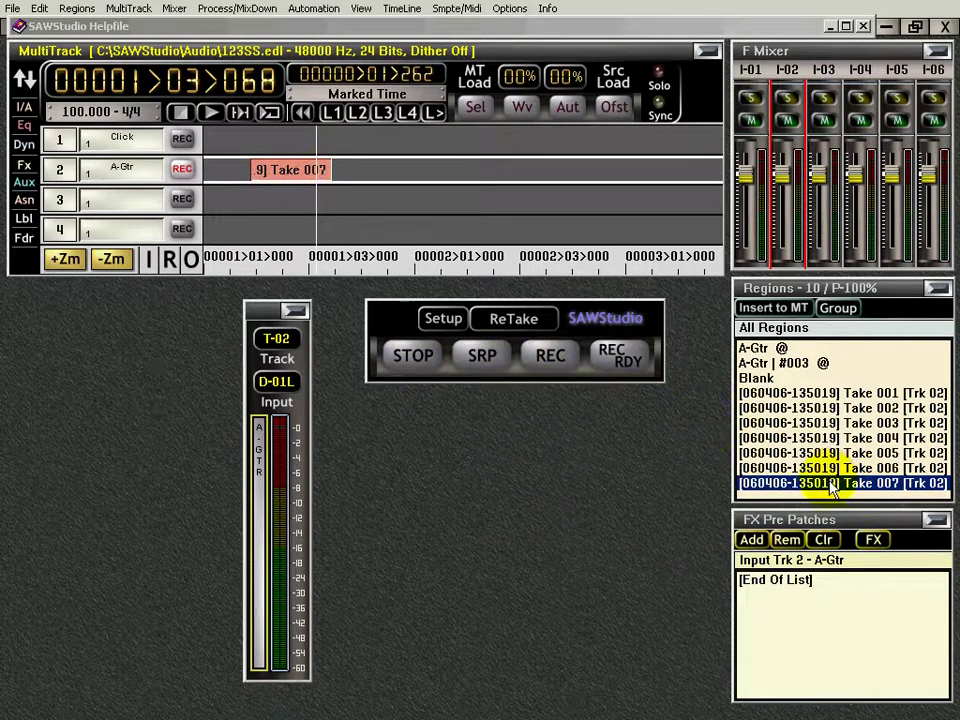
# Step: Delete Takes 001–007 and the two leftover A-Gtr regions from the Regions list
pyautogui.moveTo(828, 483); pyautogui.dragTo(816, 398)
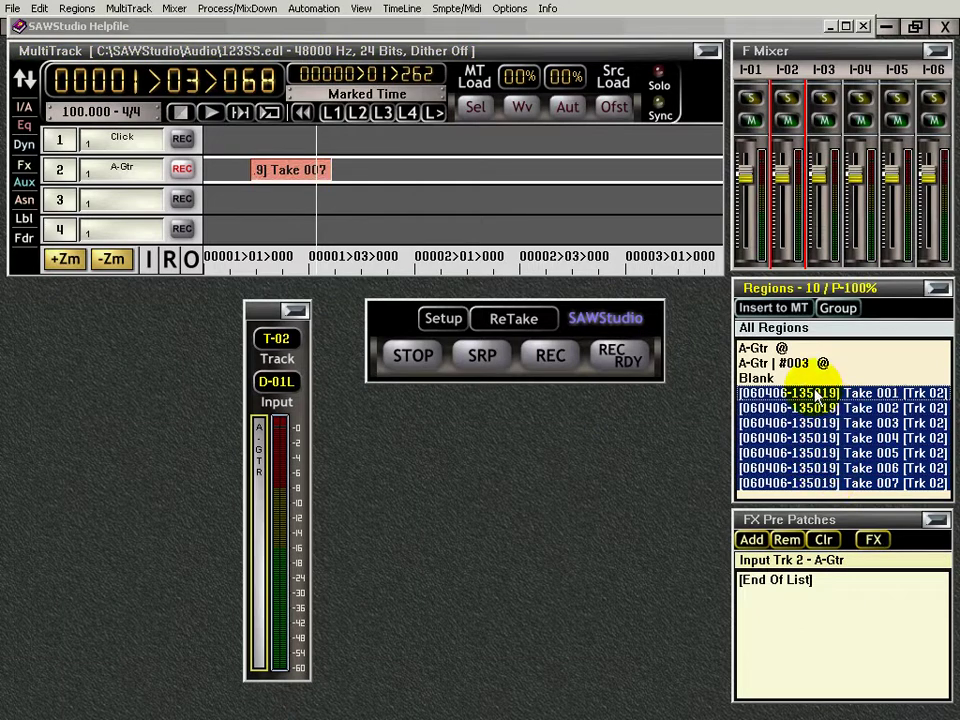
pyautogui.press('Delete')
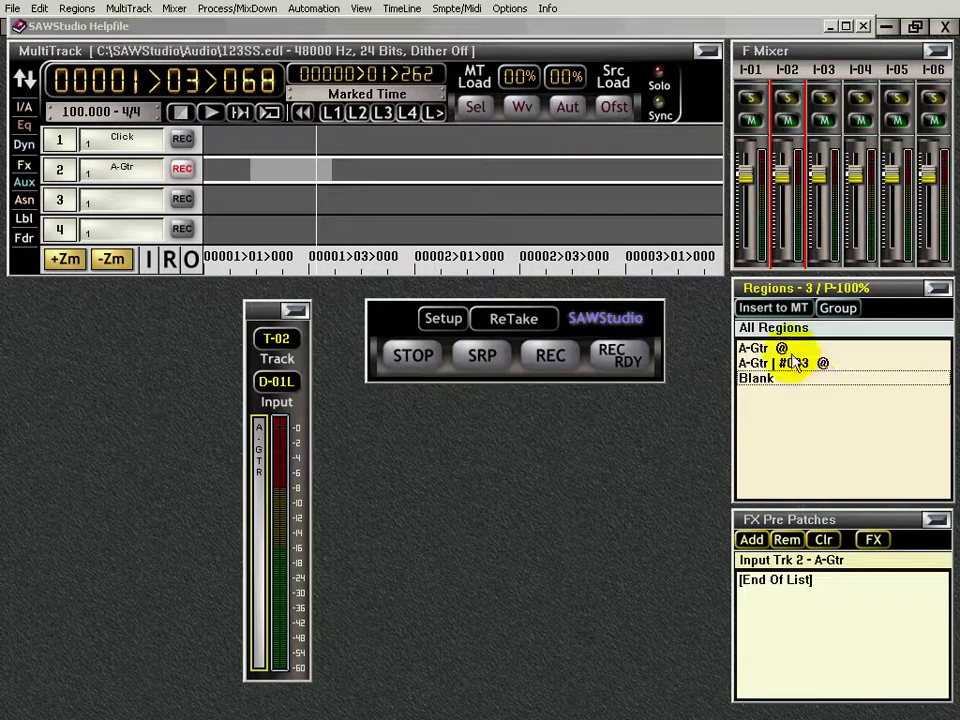
pyautogui.moveTo(790, 350); pyautogui.dragTo(800, 363)
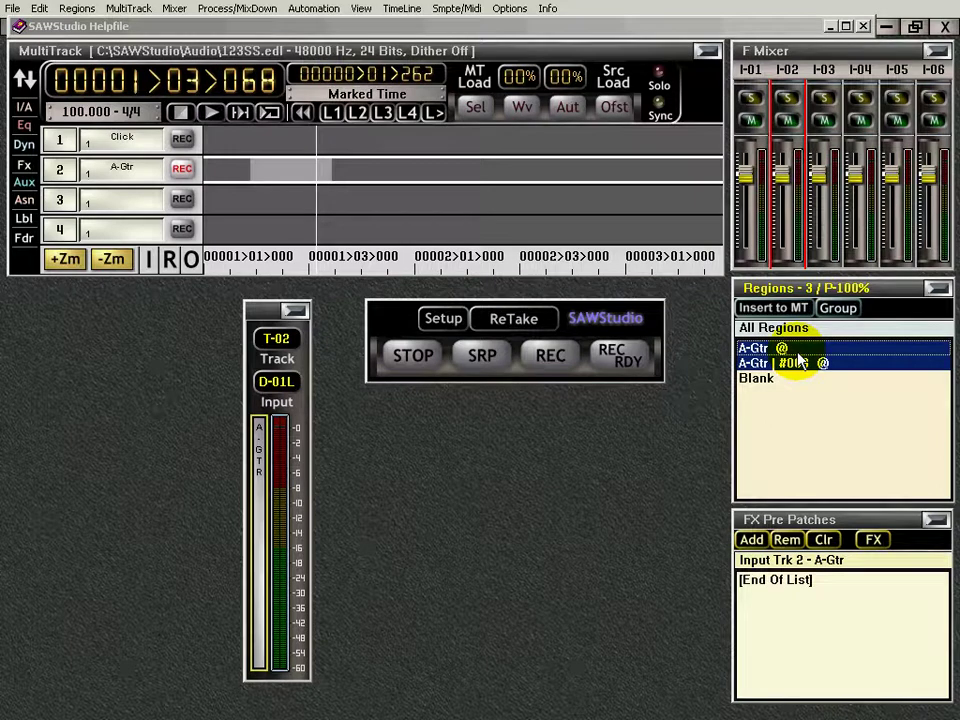
pyautogui.press('Delete')
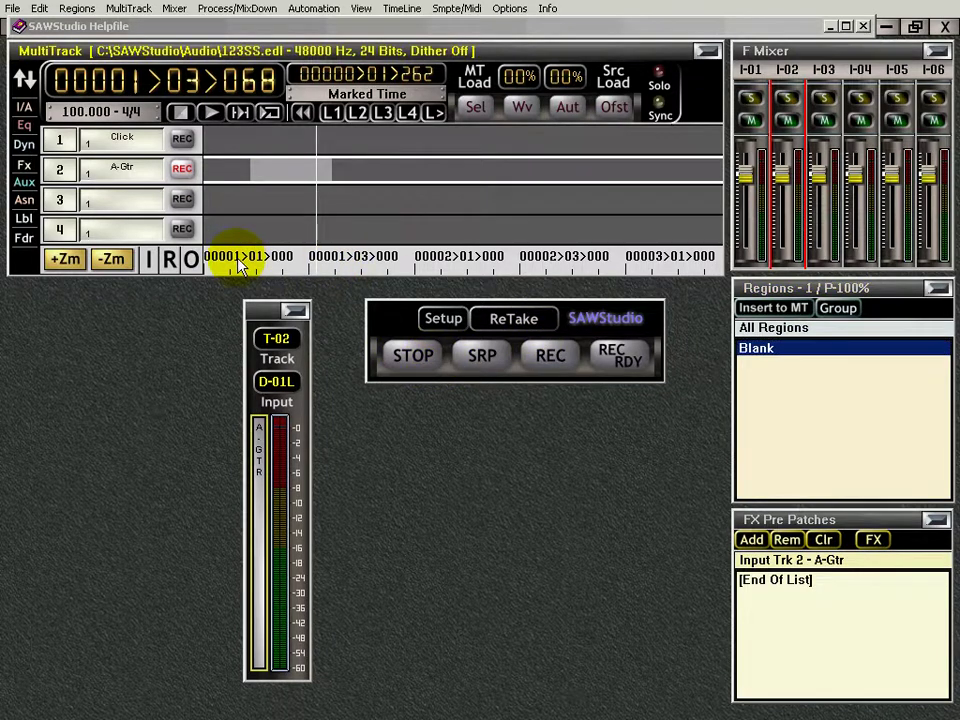
# Step: Select A-Gtr track 2, place the playhead near the start, and enable Multi-Take Layer Loop Record
pyautogui.click(229, 197)
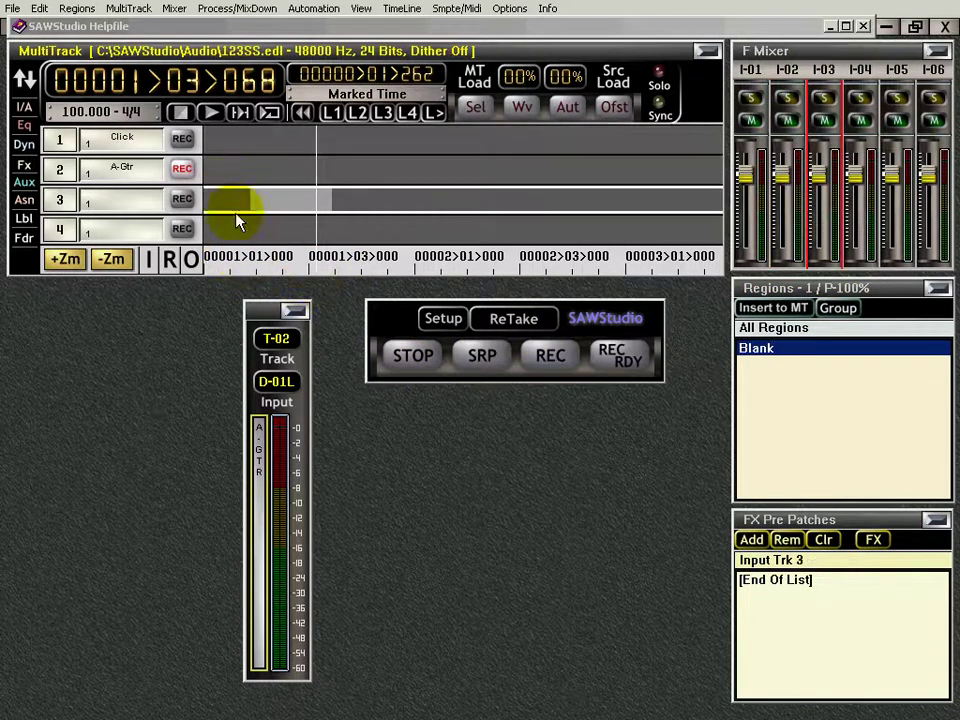
pyautogui.click(238, 167)
pyautogui.click(244, 254)
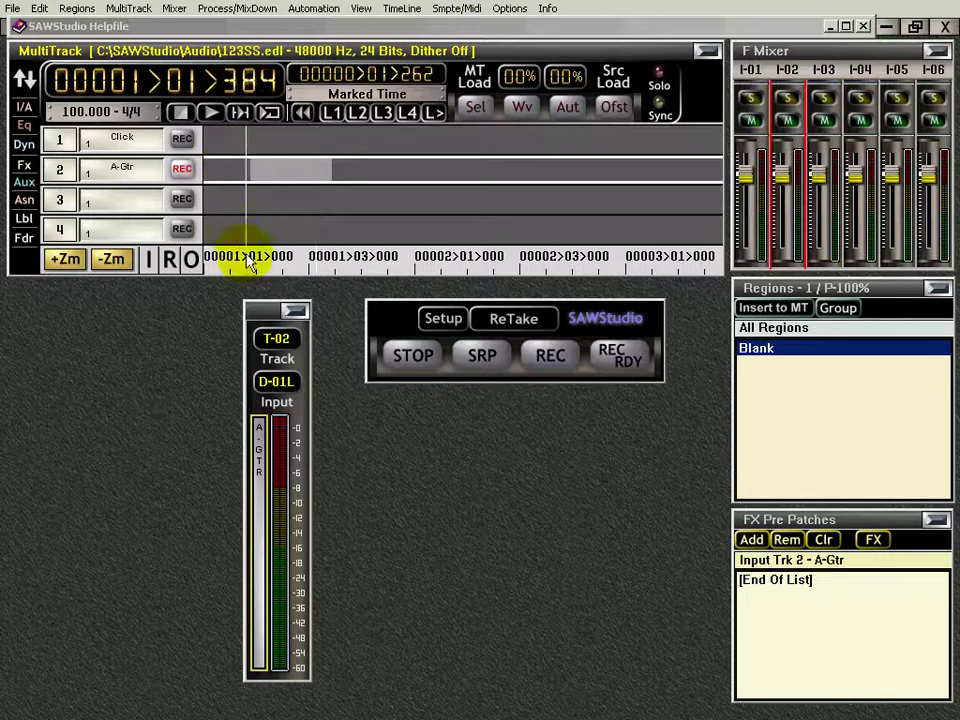
pyautogui.click(521, 329)
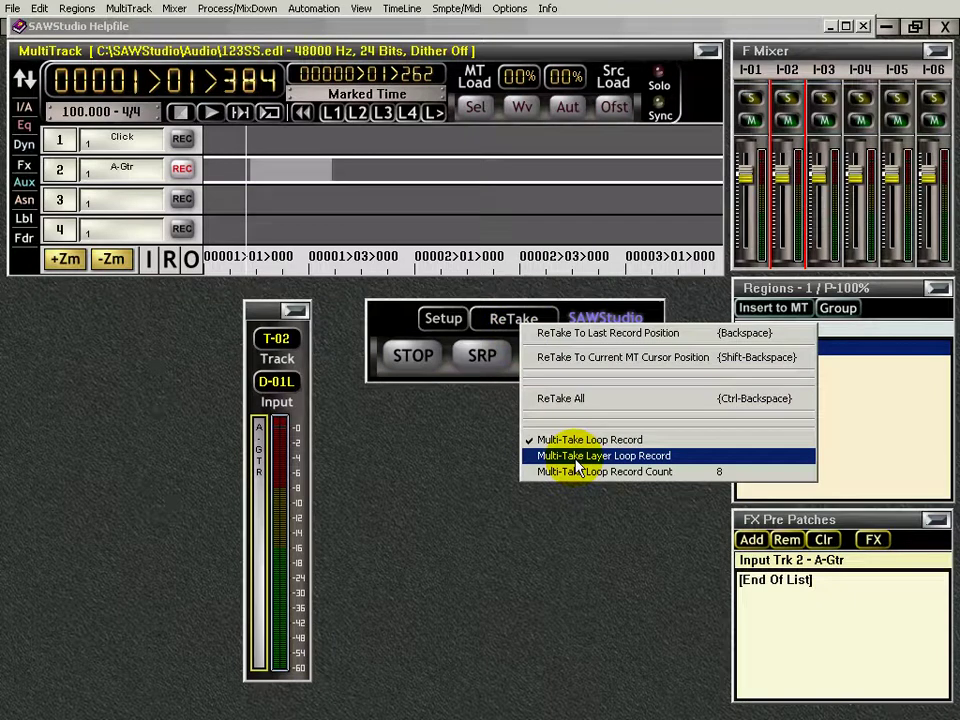
pyautogui.click(625, 464)
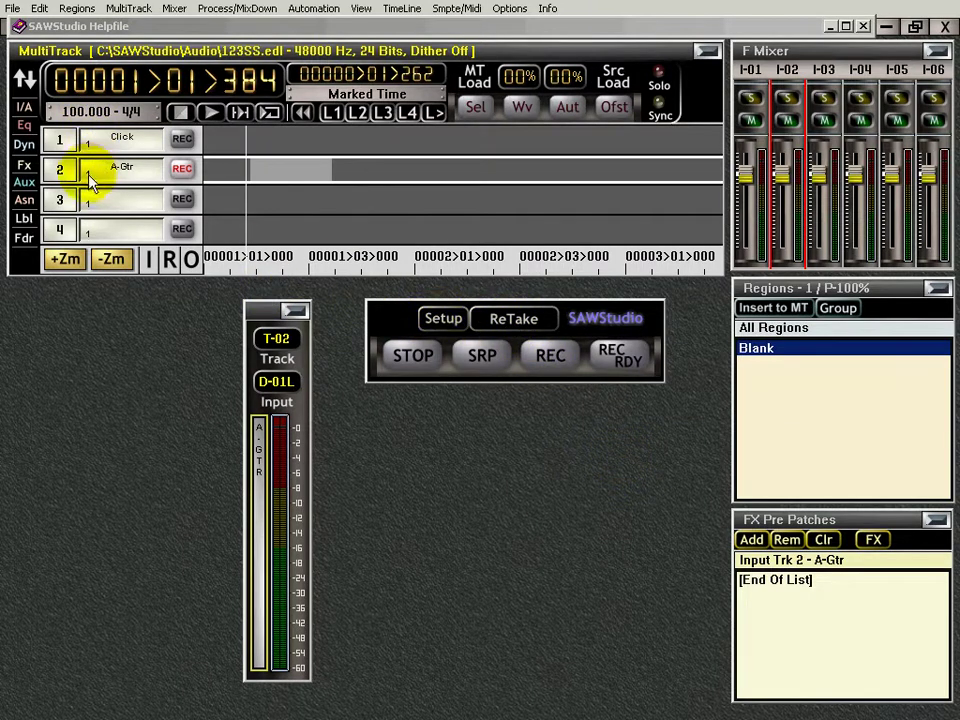
# Step: Record four looped takes on track 2, then stop and disarm record ready
pyautogui.click(620, 366)
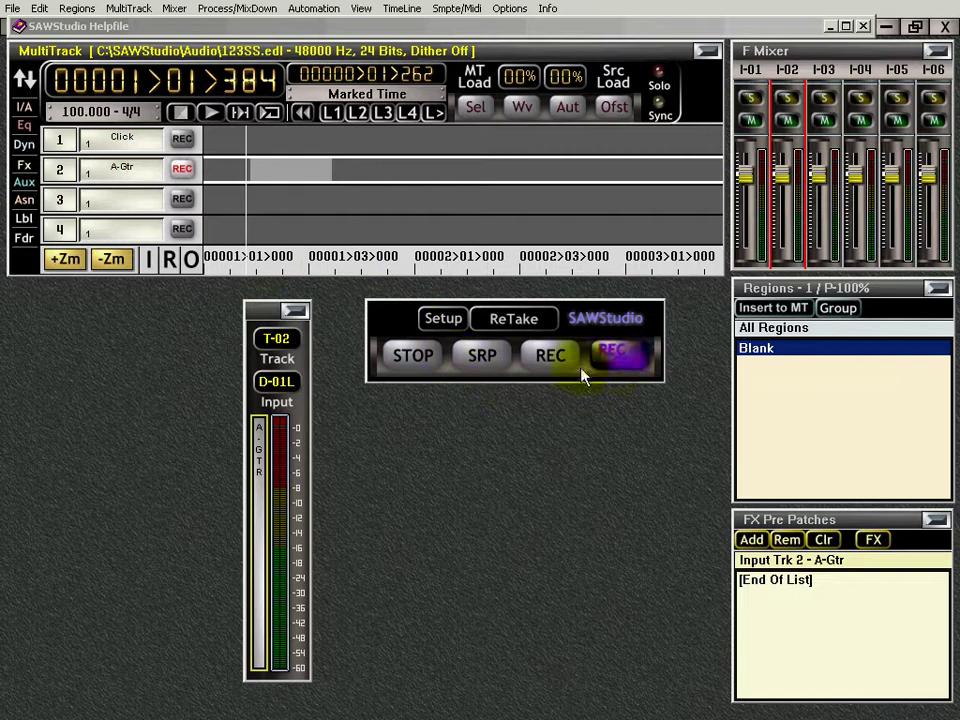
pyautogui.click(483, 358)
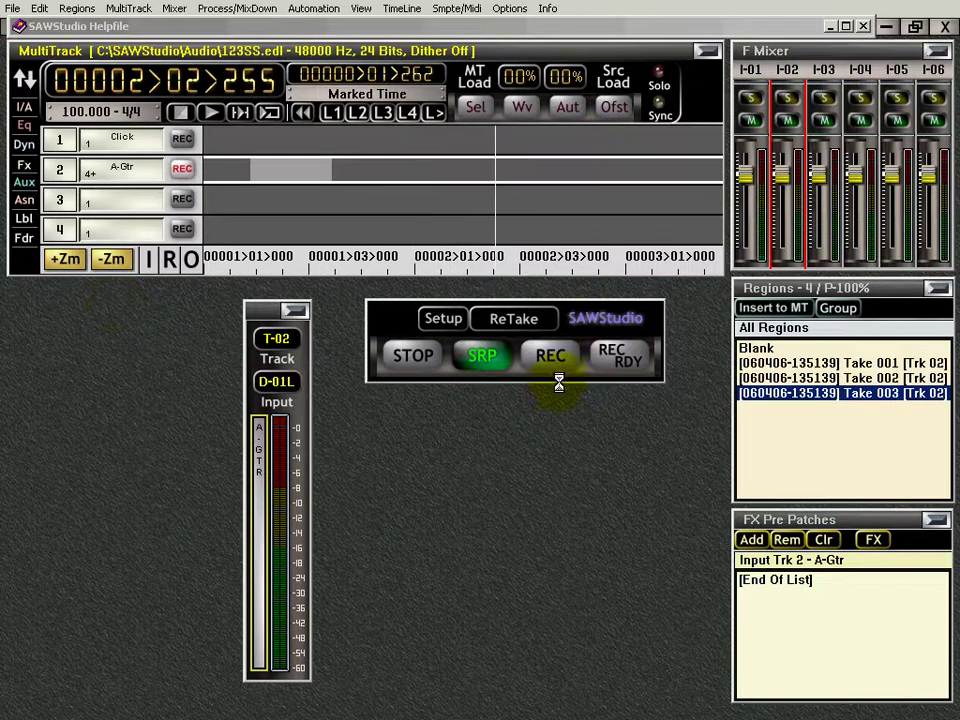
pyautogui.click(405, 358)
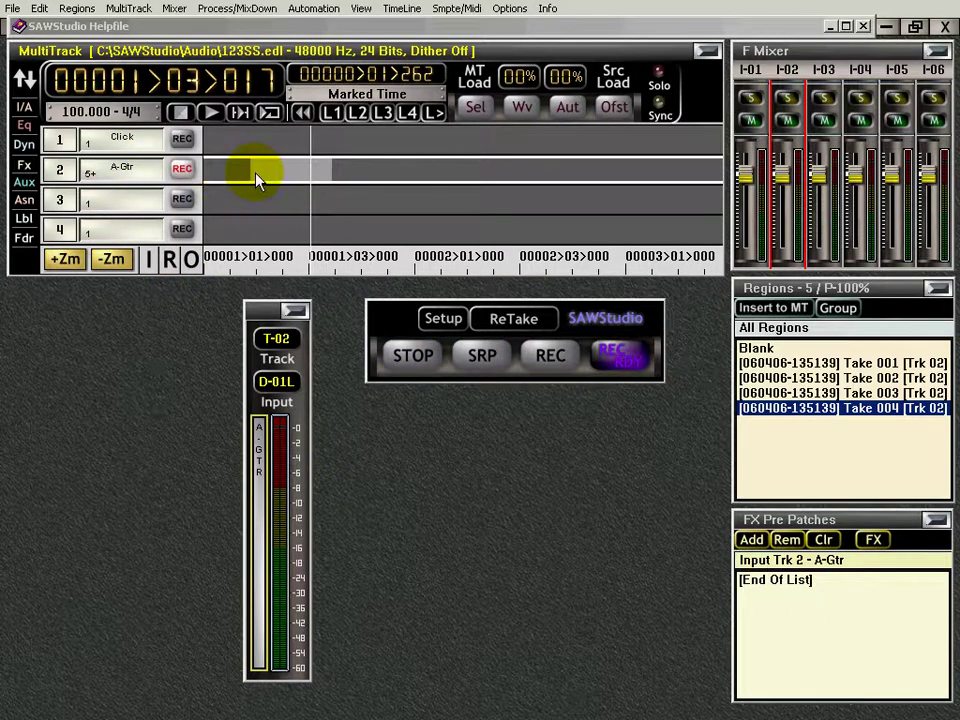
pyautogui.click(411, 358)
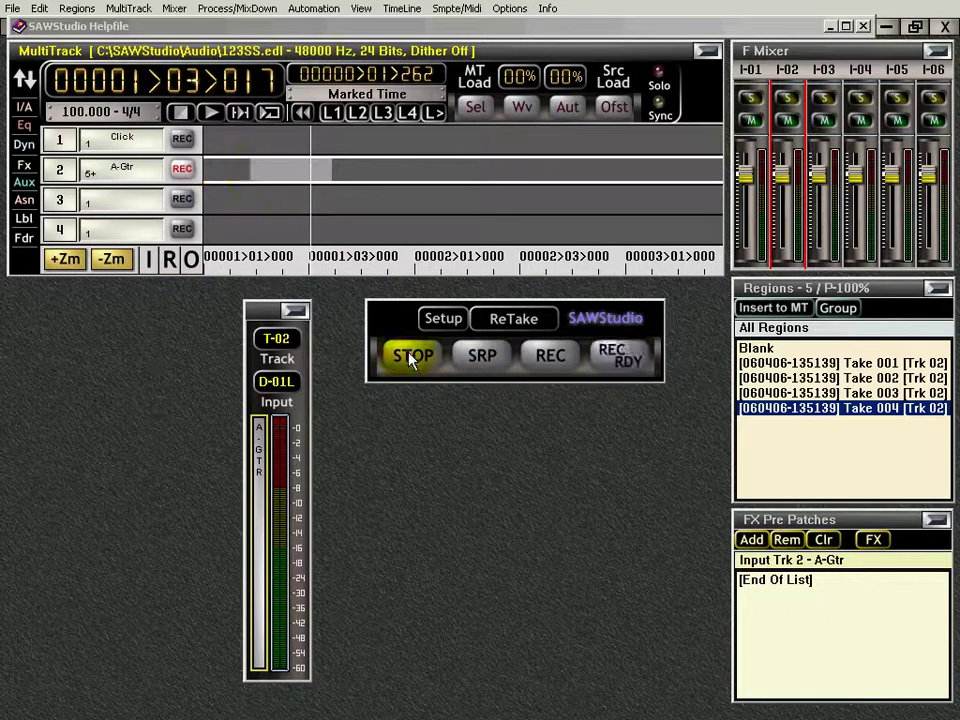
# Step: Show A-Gtr track 2's context menu with its Copy submenus and Layers 1–8, Layer 5 current
pyautogui.rightClick(93, 171)
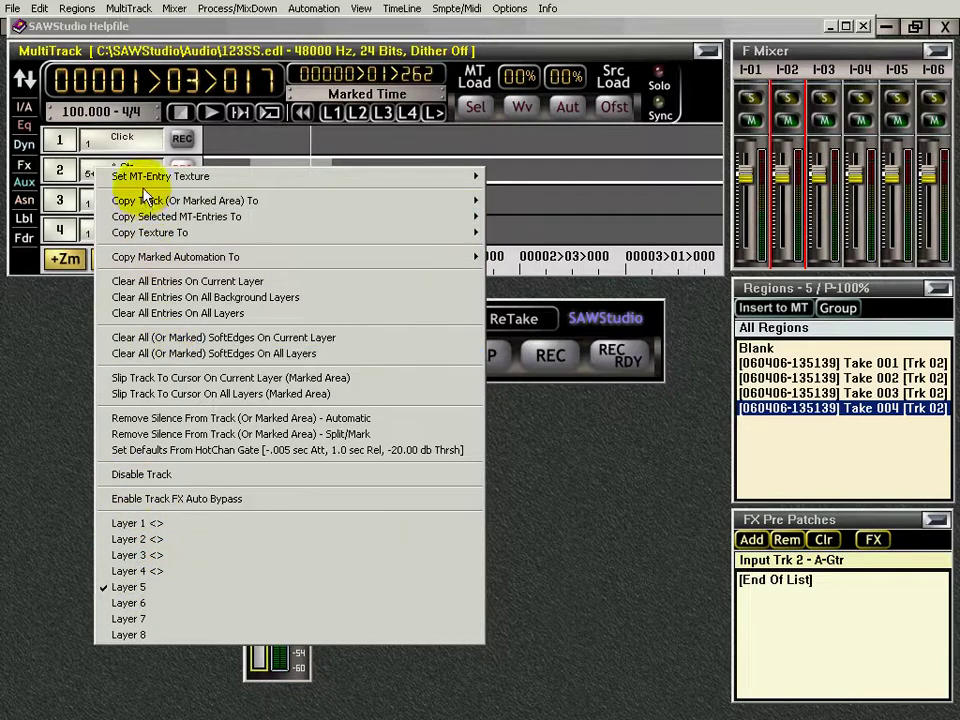
pyautogui.moveTo(143, 183)
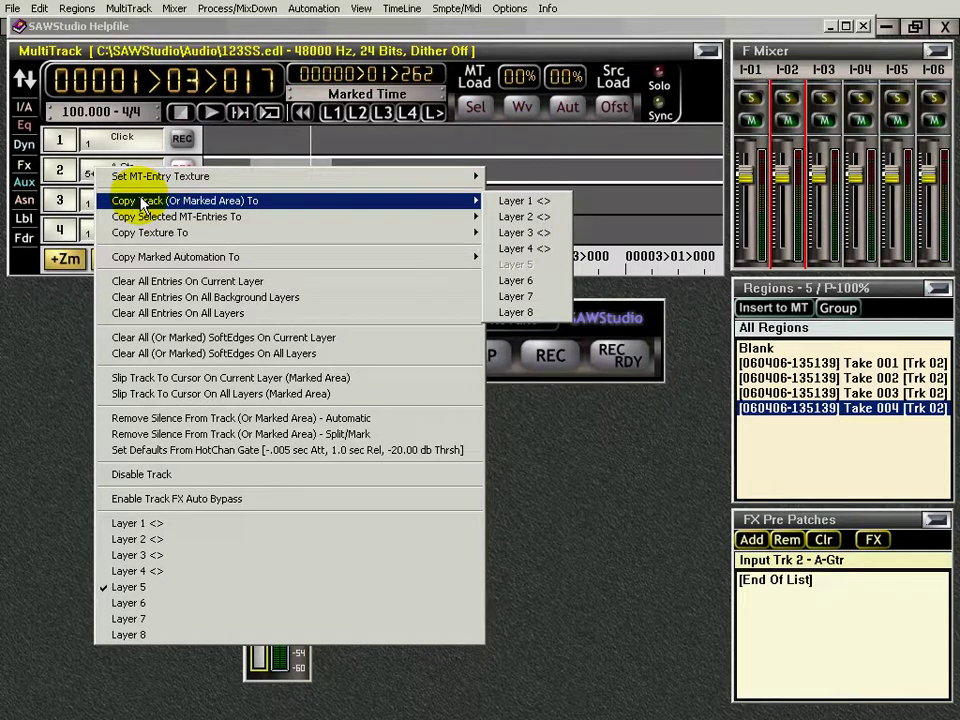
pyautogui.moveTo(157, 237)
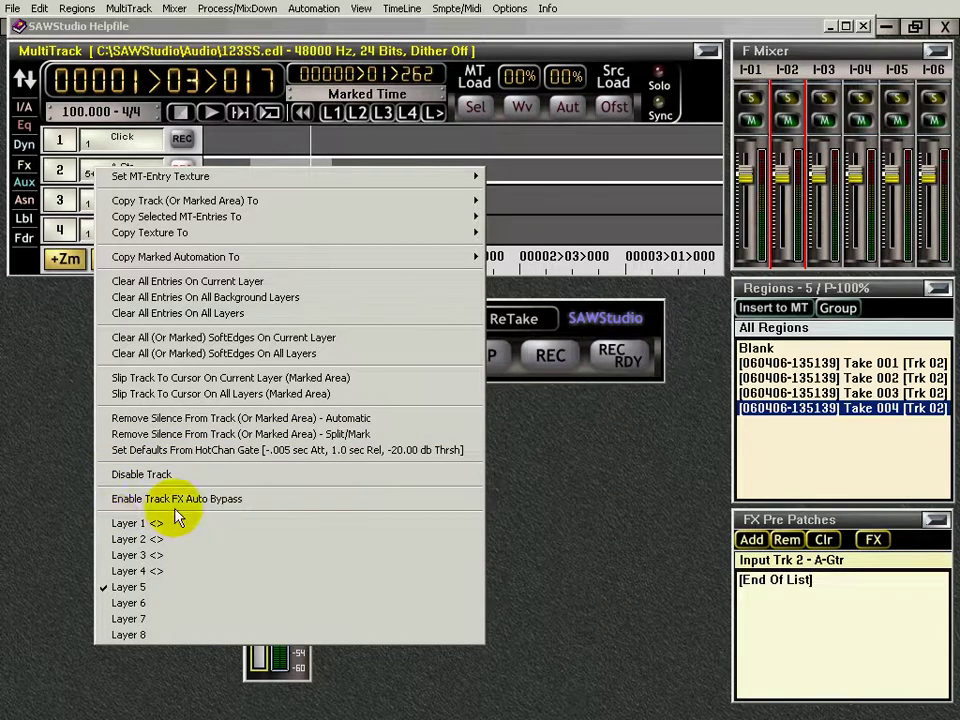
# Step: Switch track 2 to Layer 1 and delete Takes 001–004 from the Regions list
pyautogui.click(126, 522)
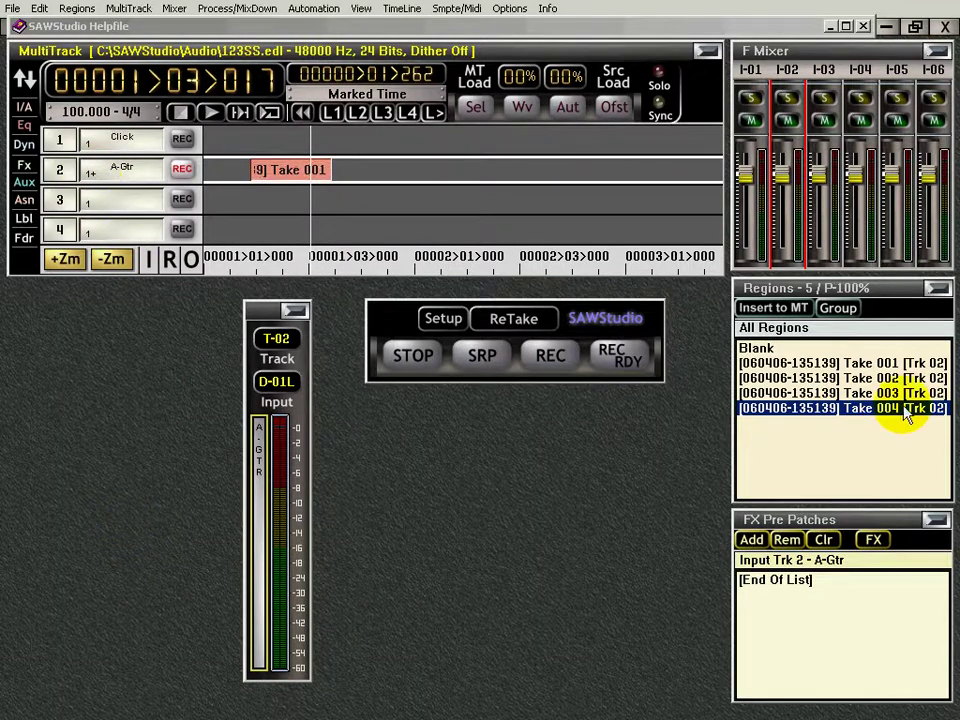
pyautogui.moveTo(878, 411); pyautogui.dragTo(868, 367)
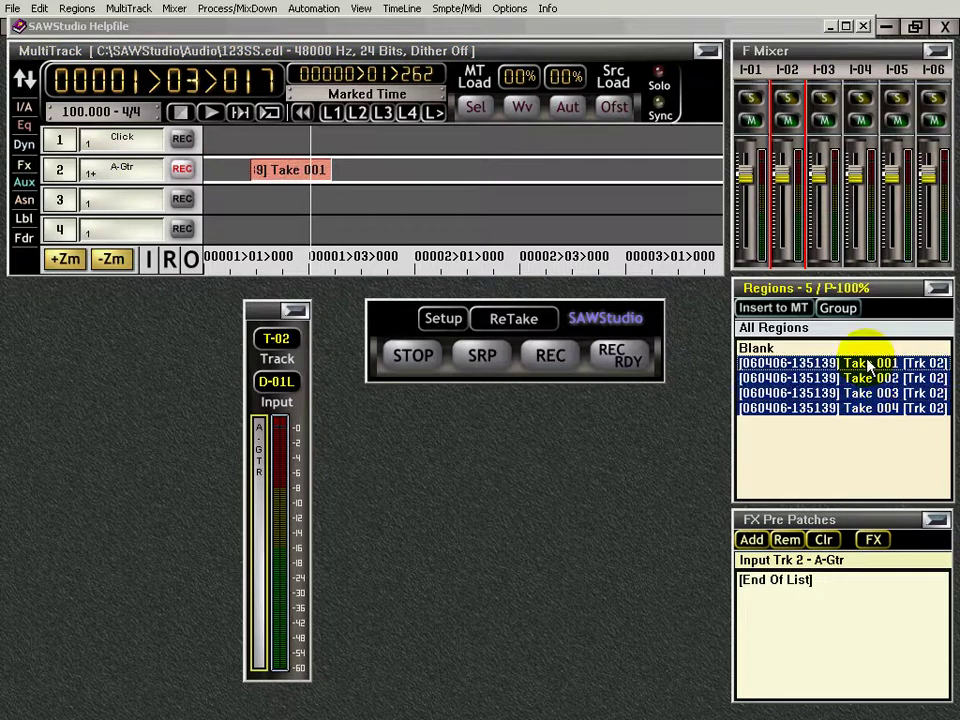
pyautogui.press('Delete')
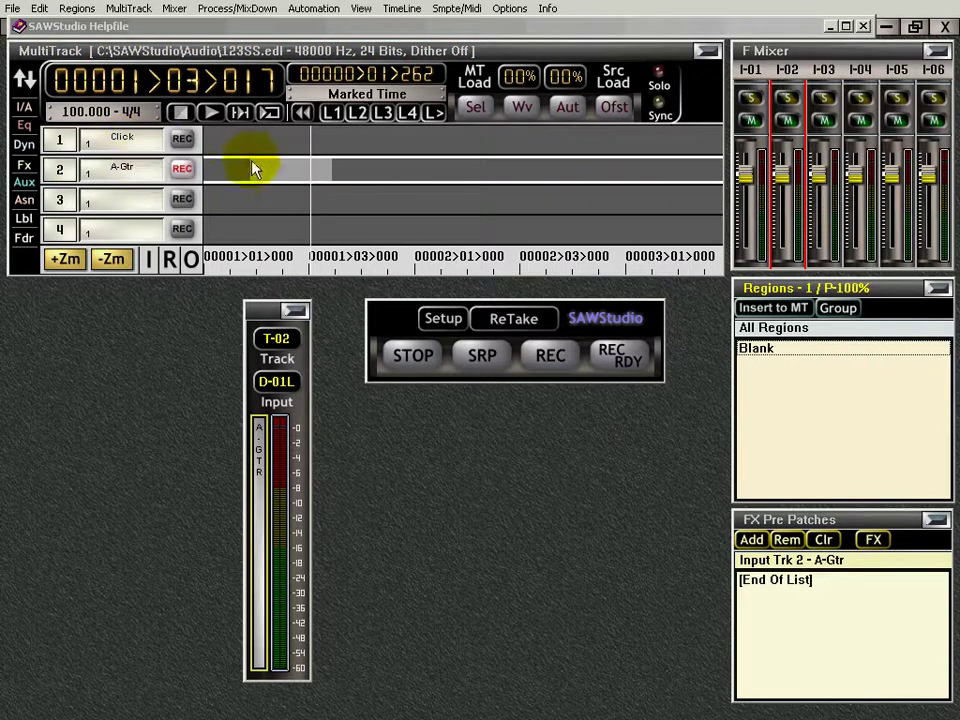
# Step: Clear the marked time range and return the playhead to the song start
pyautogui.click(279, 176)
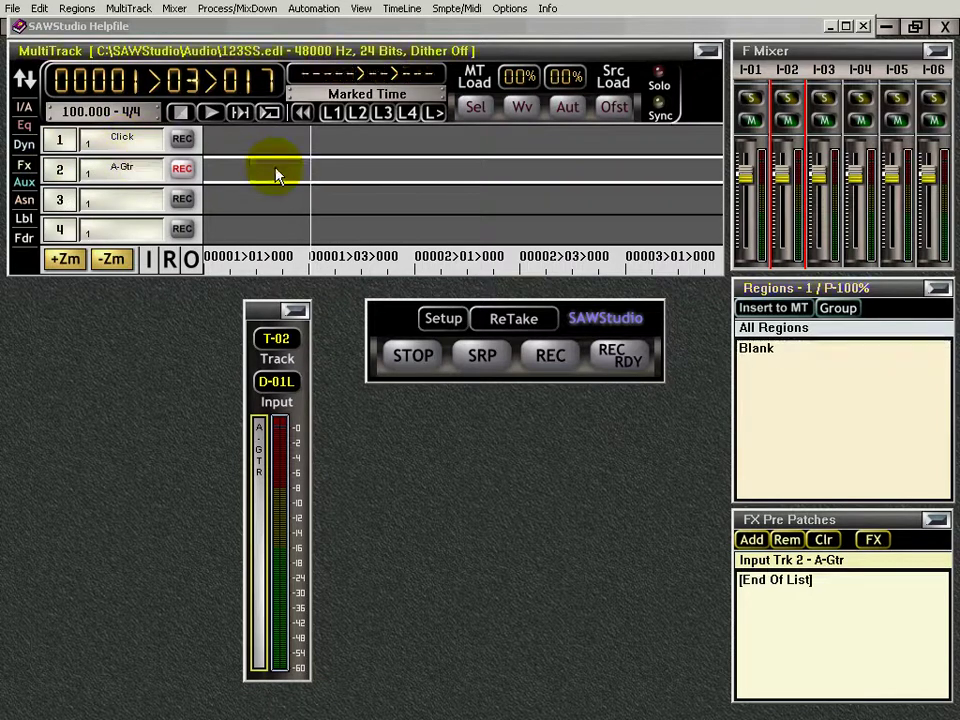
pyautogui.press('Home')
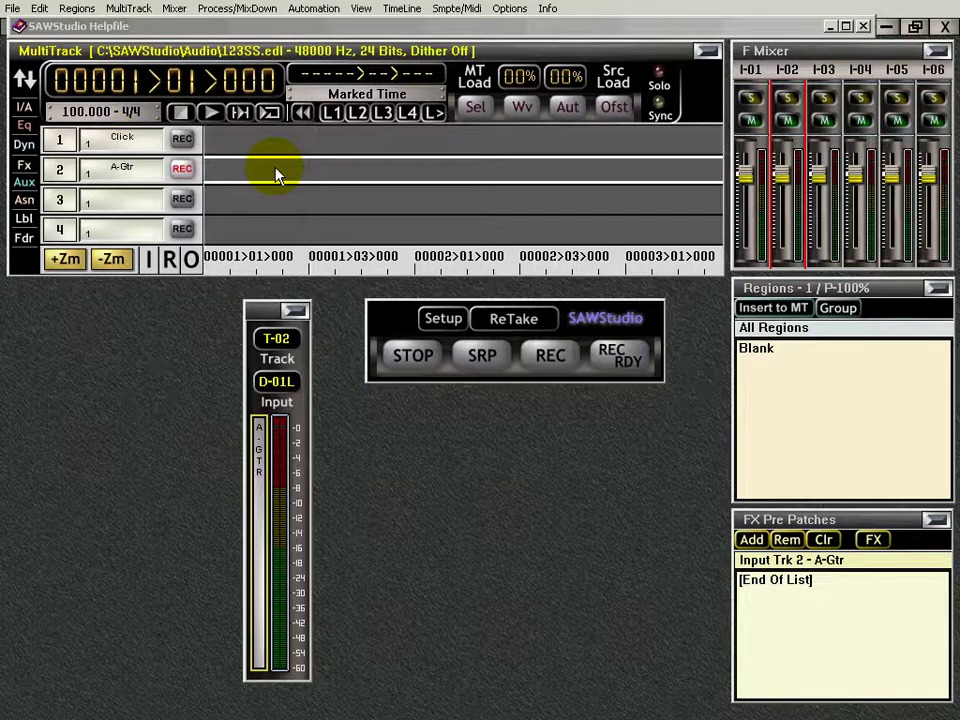
pyautogui.click(517, 322)
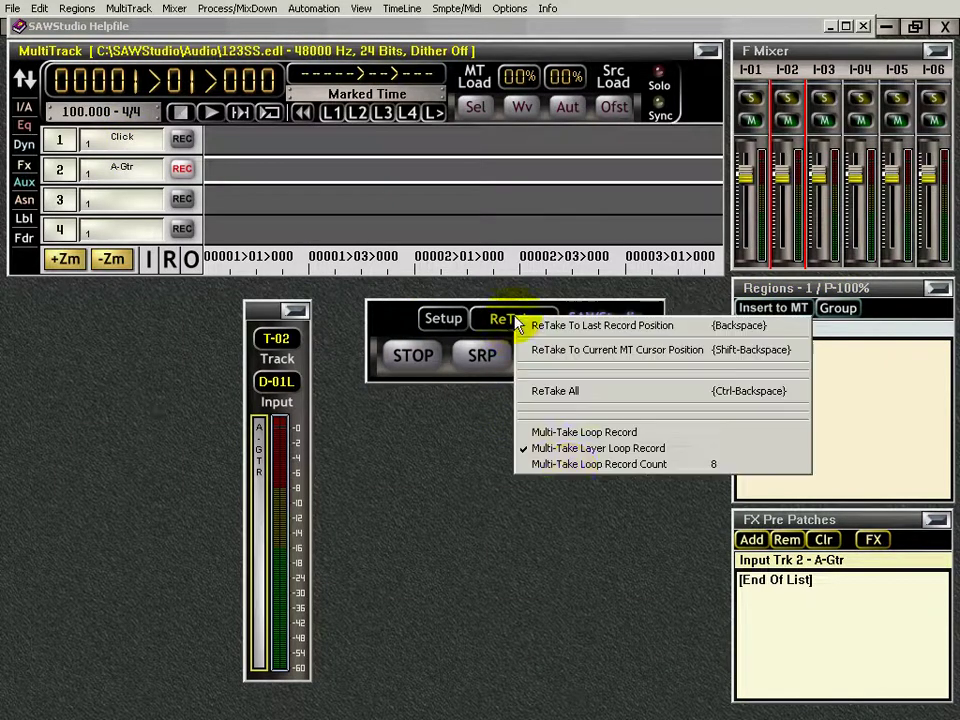
# Step: Turn off Multi-Take Layer Loop Record and confirm ReTake All to erase the recording file
pyautogui.keyDown('shift'); pyautogui.click(598, 449); pyautogui.keyUp('shift')
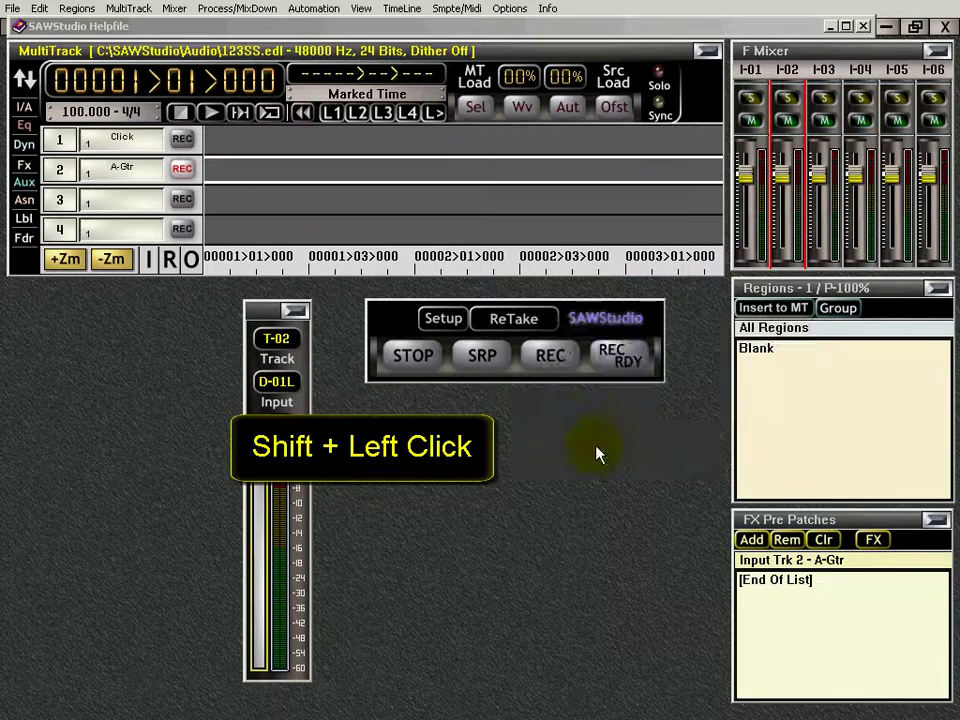
pyautogui.click(513, 322)
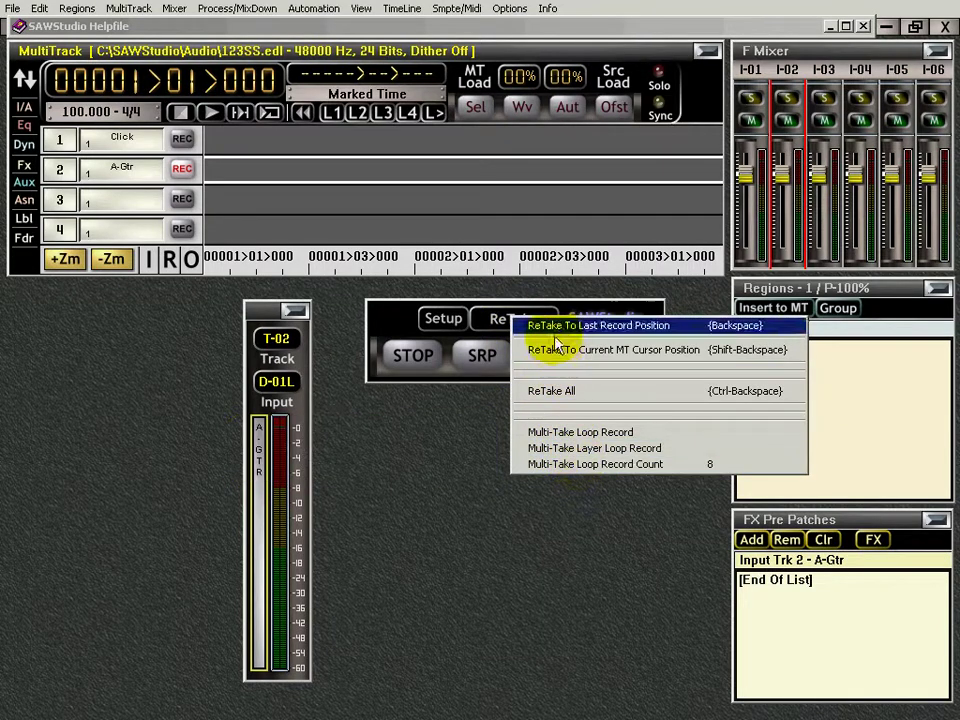
pyautogui.click(576, 394)
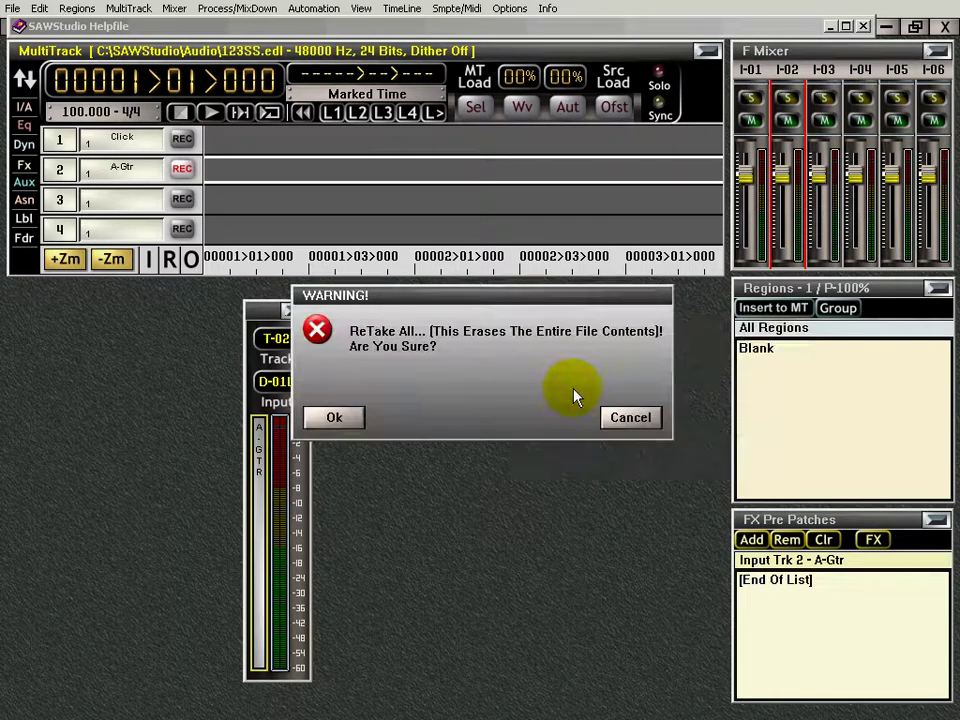
pyautogui.click(333, 419)
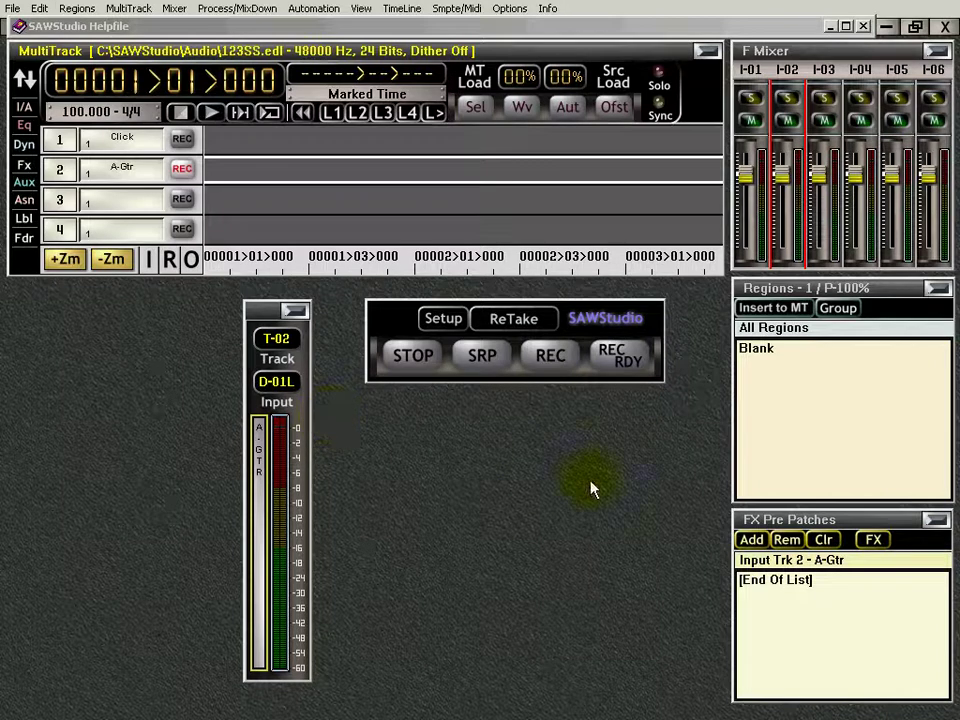